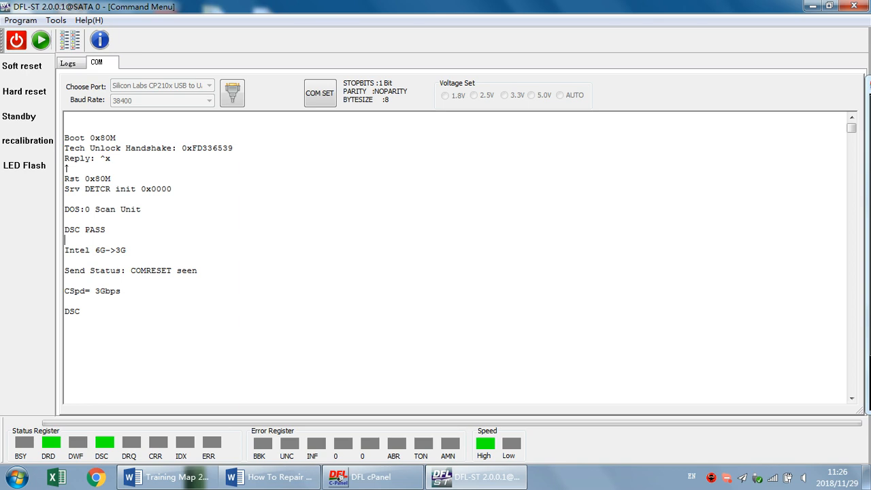
Examine the terminal's boot output, including the Tech Unlock Handshake, the reply and the DSC lines
drag(81, 312, 64, 127)
click(66, 219)
drag(234, 148, 64, 148)
click(110, 158)
drag(80, 311, 64, 145)
click(106, 230)
Launch the Barracuda F3 drive type and obtain the drive's details
click(40, 39)
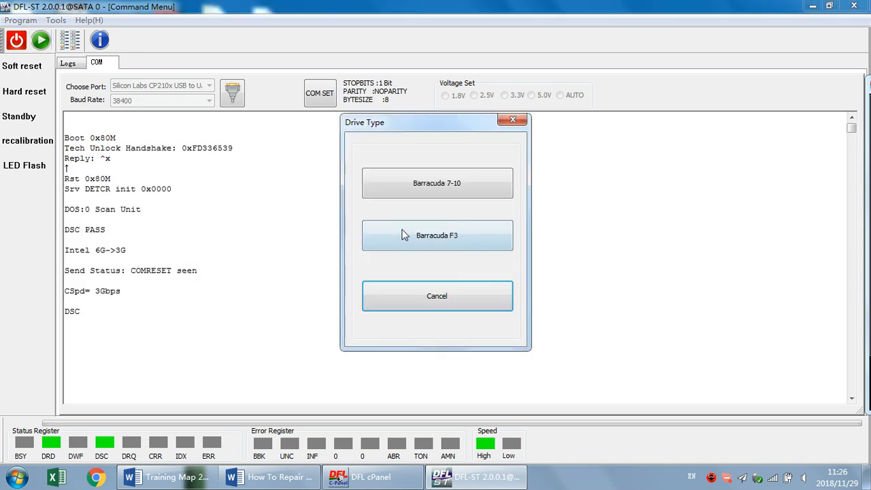
click(449, 235)
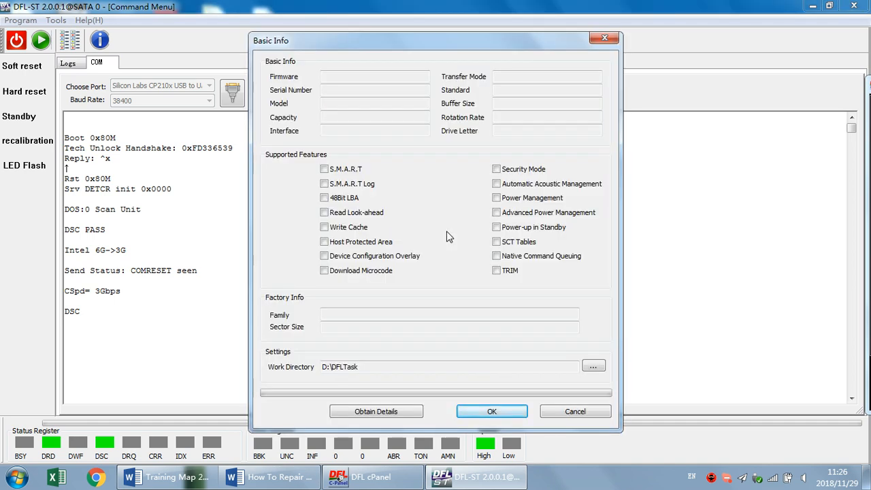
click(389, 412)
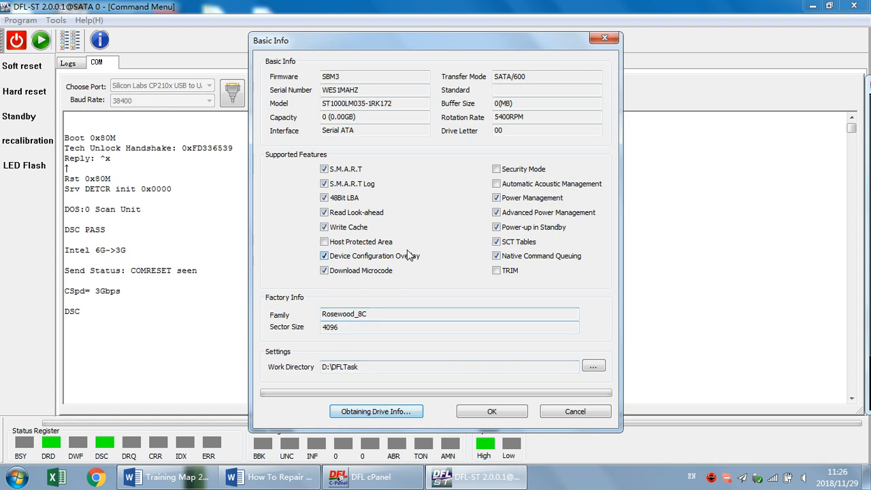
Check the drive's model and capacity in the basic info and accept it with the D:\DFLTask work directory
drag(398, 104, 322, 103)
click(400, 104)
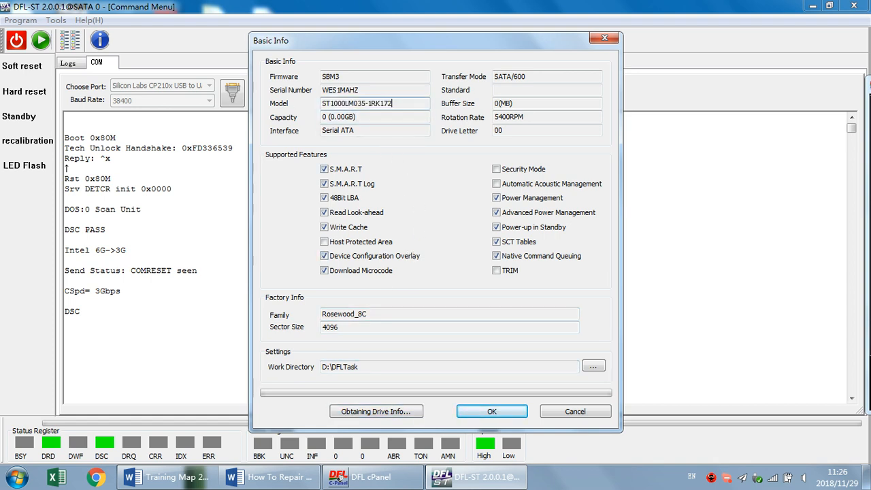
click(394, 117)
drag(381, 117, 309, 117)
click(376, 118)
drag(375, 118, 323, 117)
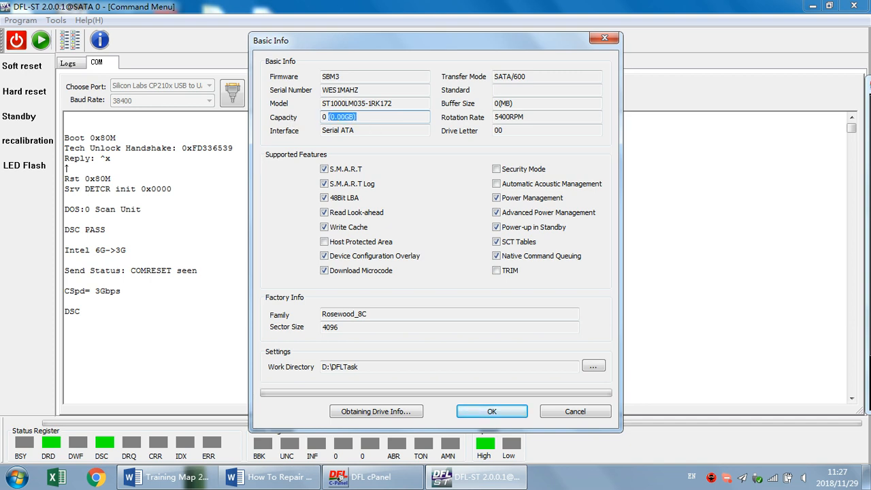
click(492, 411)
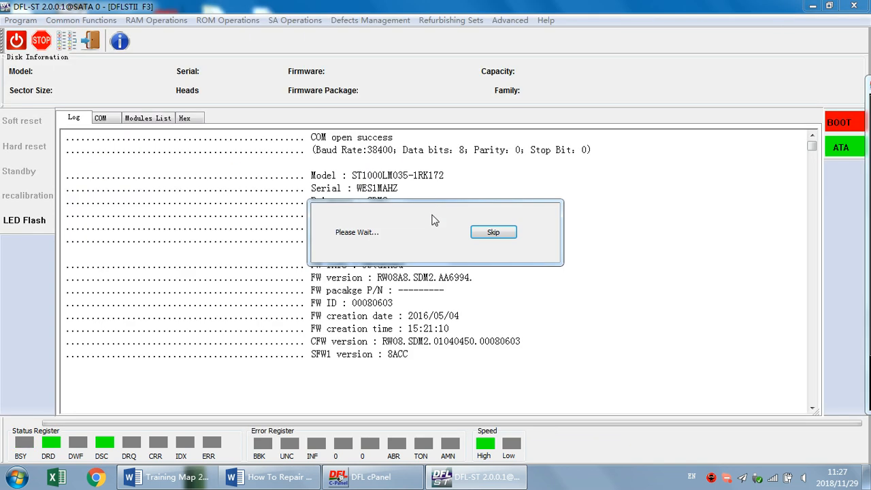
Send the unlock key to the drive's terminal using the ROM unlock operations and check the result in the log
click(101, 119)
click(79, 121)
click(107, 121)
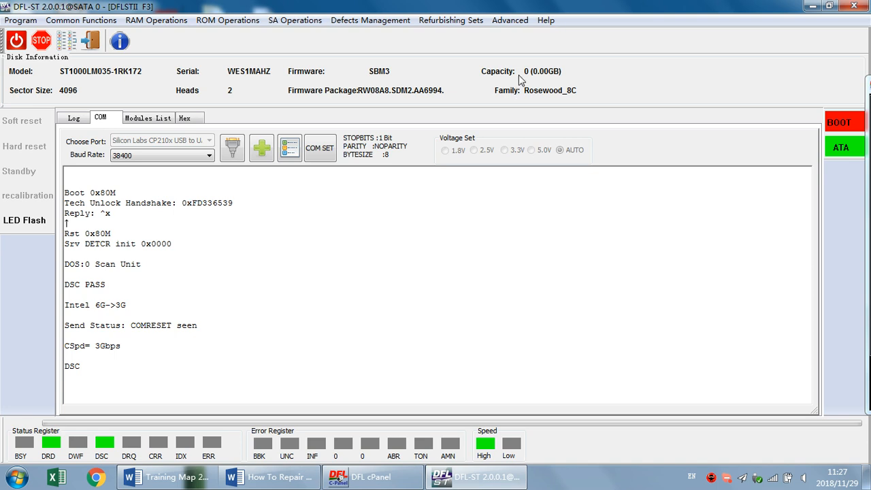
click(140, 356)
click(238, 22)
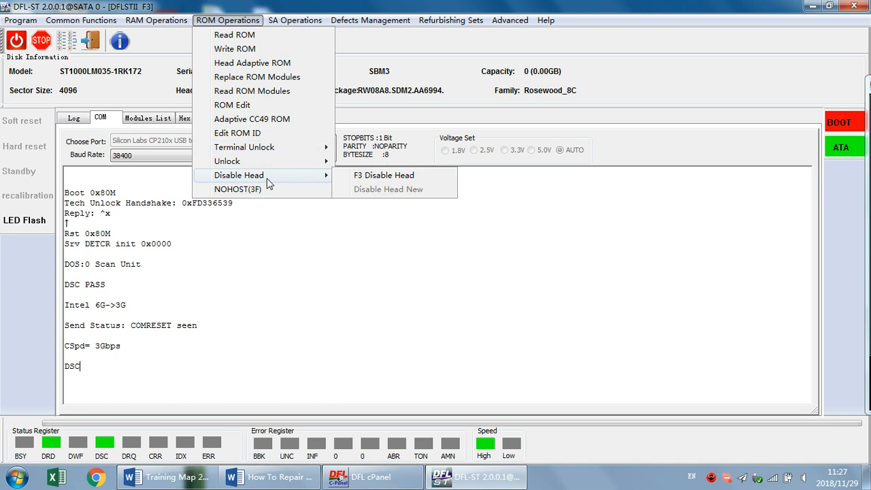
mouse_move(272, 161)
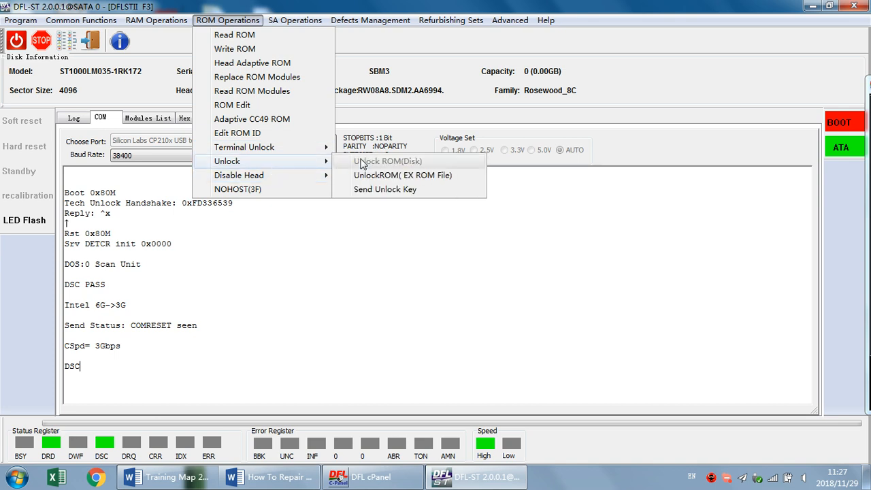
click(388, 192)
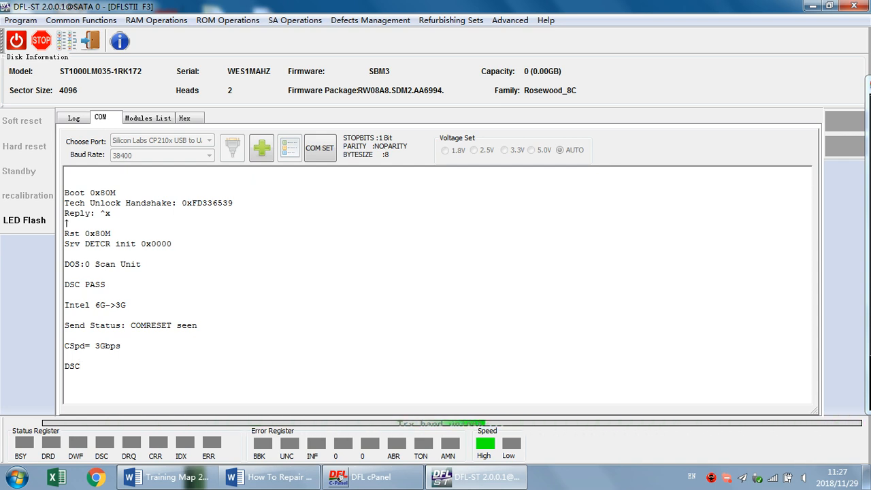
click(73, 119)
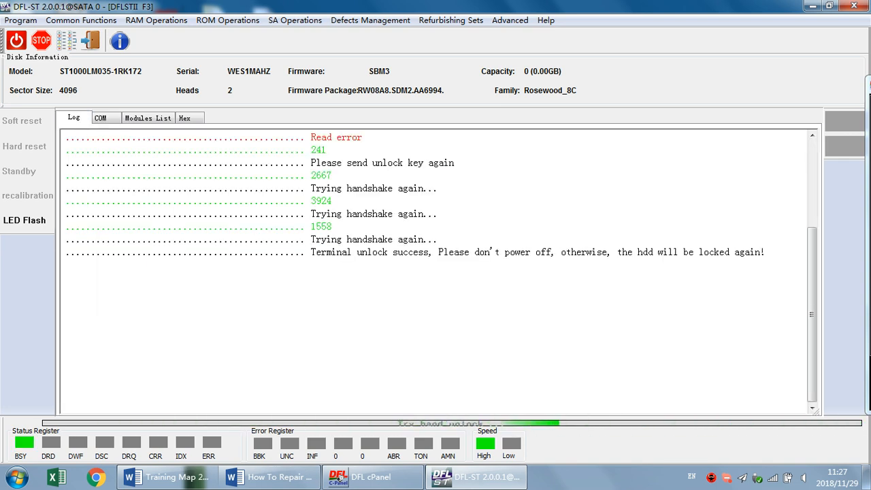
drag(351, 252, 765, 251)
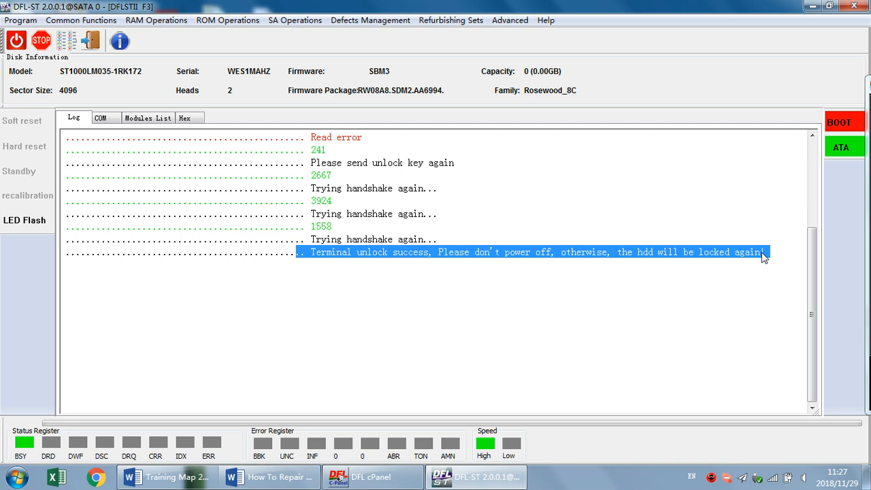
click(61, 264)
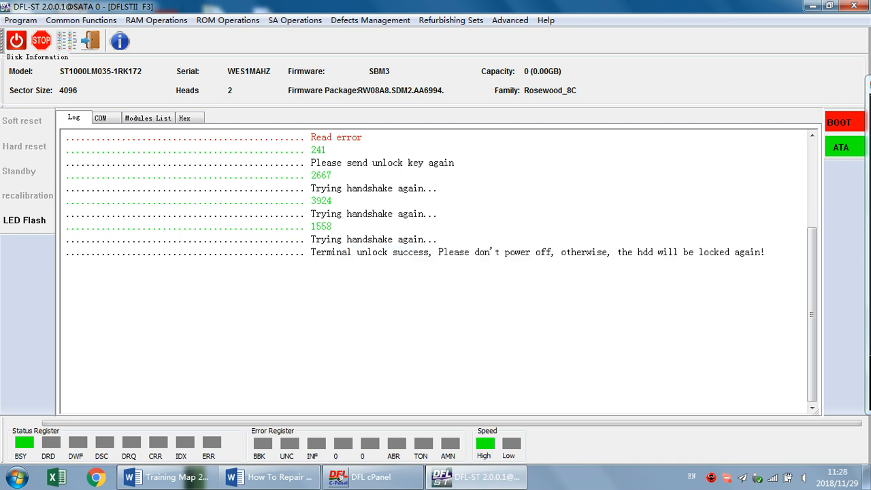
Switch the drive's COM terminal to ASCII Diag mode and back to ESLIP mode
click(102, 118)
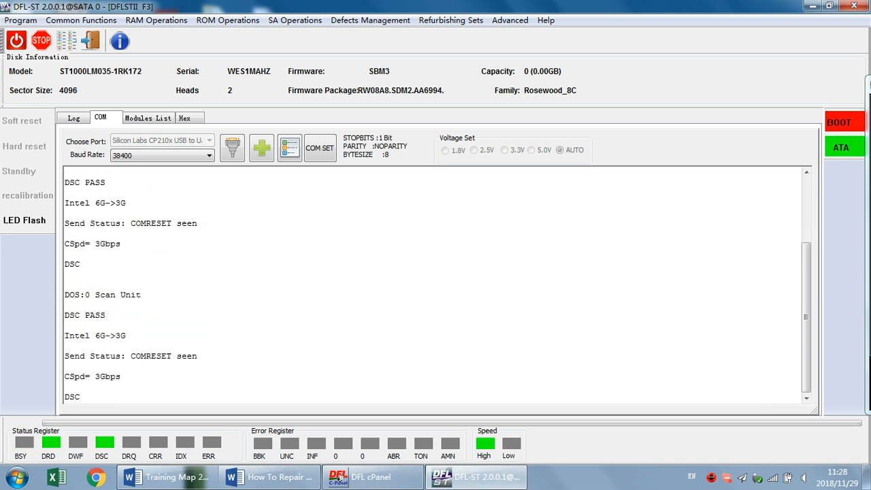
key(ctrl+z)
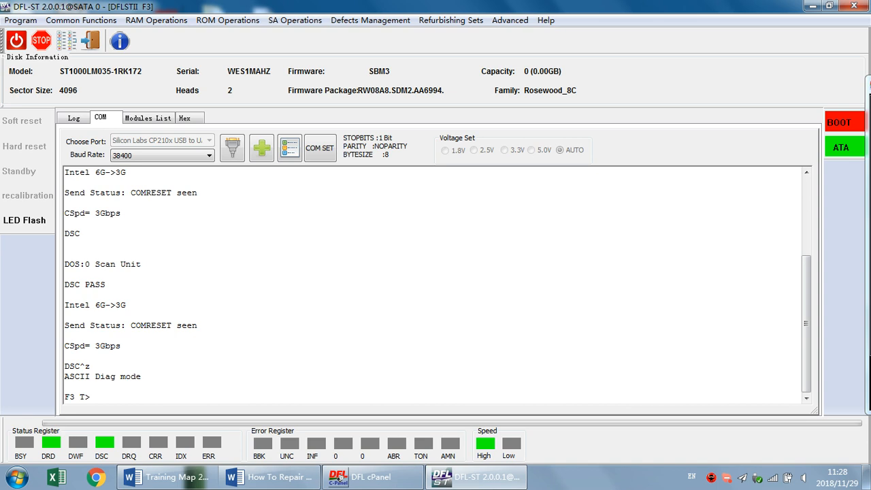
key(ctrl+t)
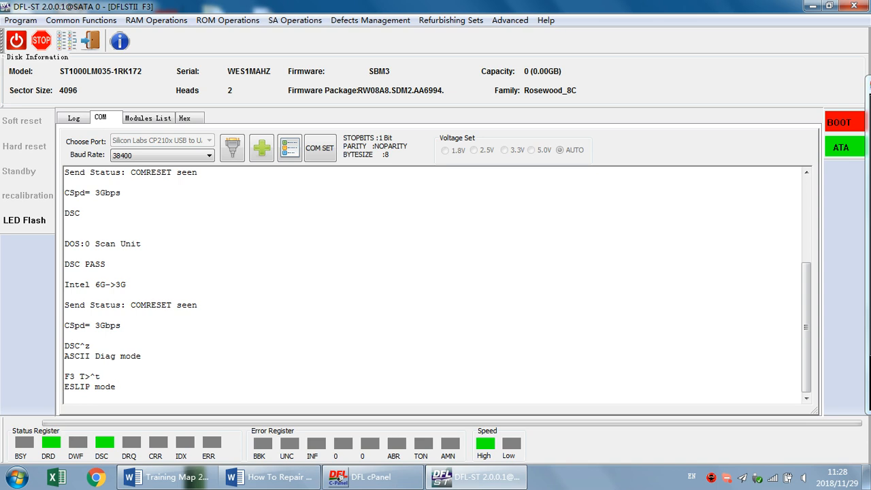
Start Read SYS Files with the proposed Rosewood_8C work folder, series .12 and ATA mode
click(294, 20)
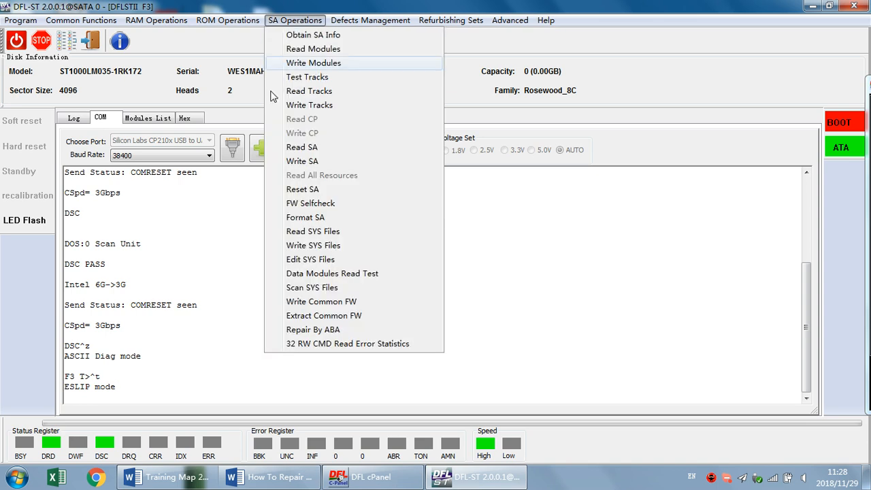
click(343, 232)
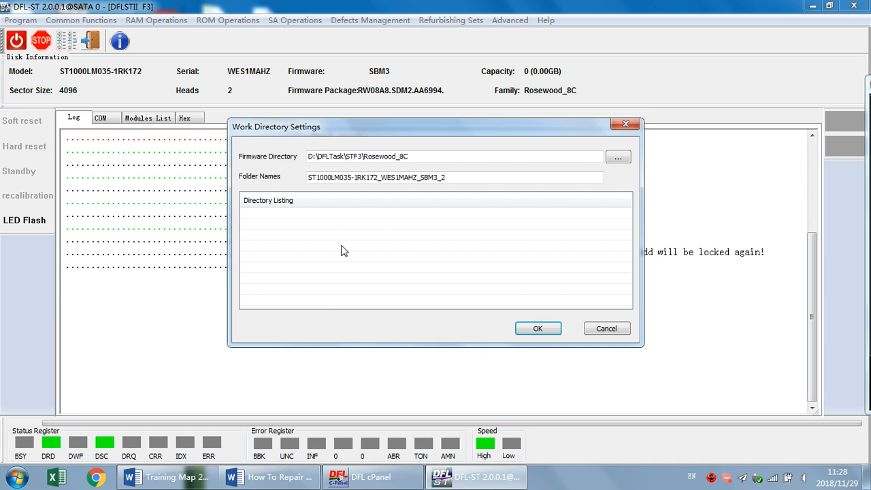
click(537, 328)
click(391, 269)
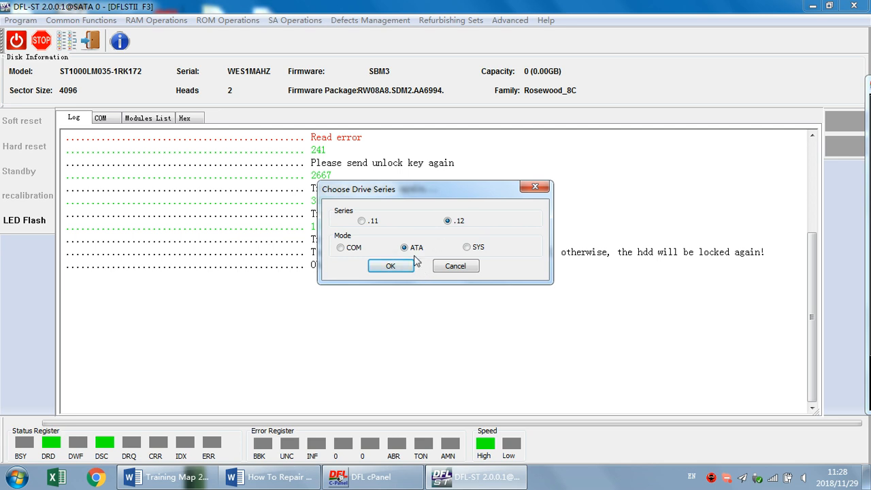
click(391, 266)
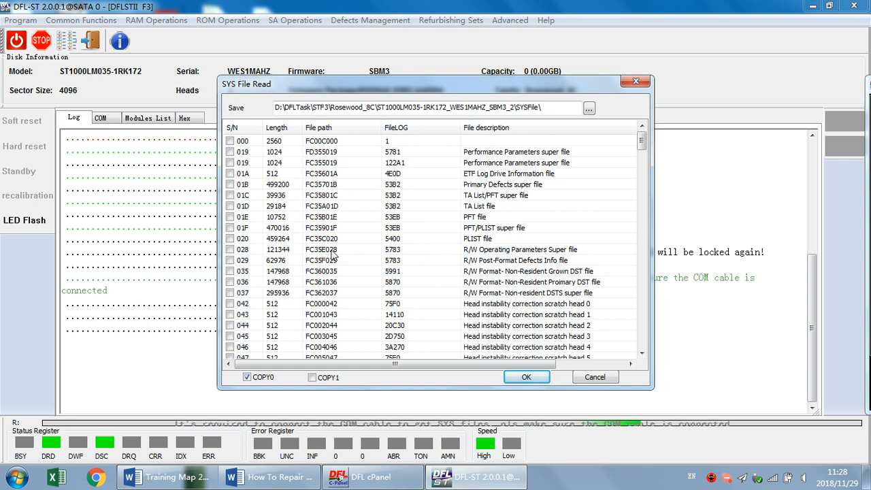
Read COPY0 of SYS files 01B, 01D, 01E, 020, 028 and 035 into the SYSFile backup folder
click(230, 184)
click(231, 250)
click(231, 272)
click(230, 206)
click(229, 216)
click(230, 238)
click(524, 378)
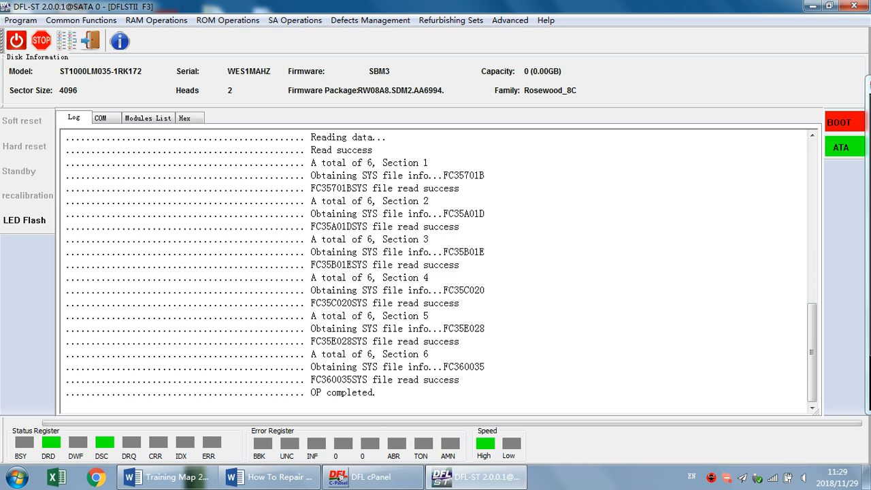
Try to open the drive's ID settings with Initialize ID (ATA) and check the log
click(414, 264)
click(100, 117)
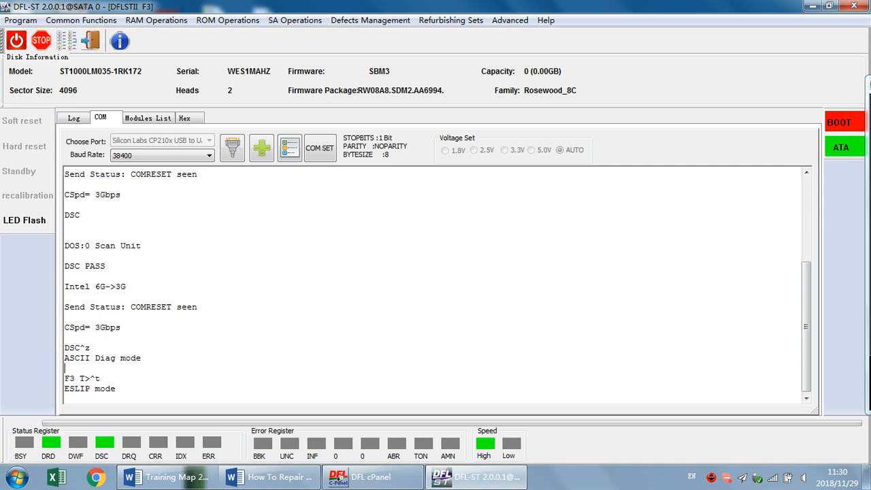
click(379, 22)
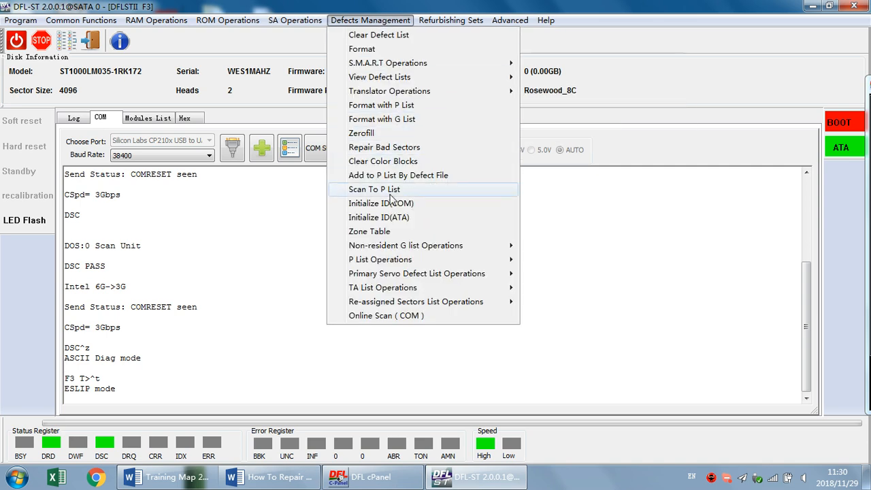
click(403, 217)
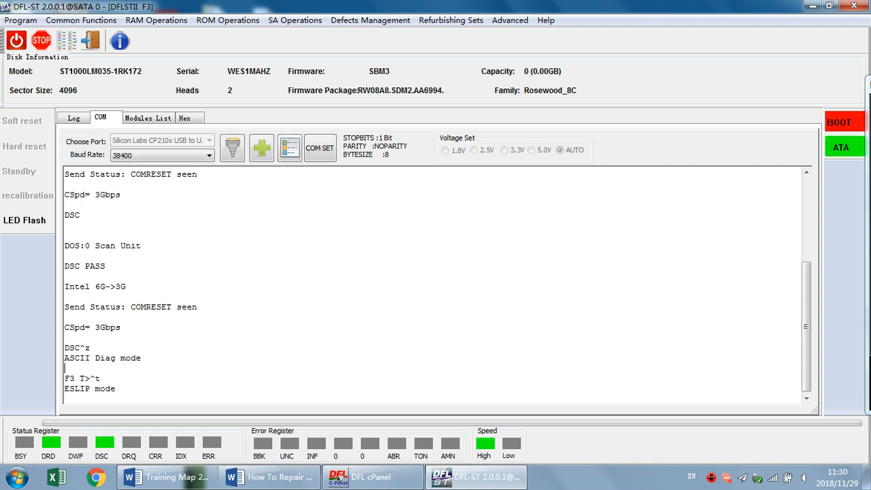
click(73, 118)
click(101, 117)
Switch the terminal to ASCII Diag mode and open the drive's ID settings with Initialize ID (COM)
key(ctrl+z)
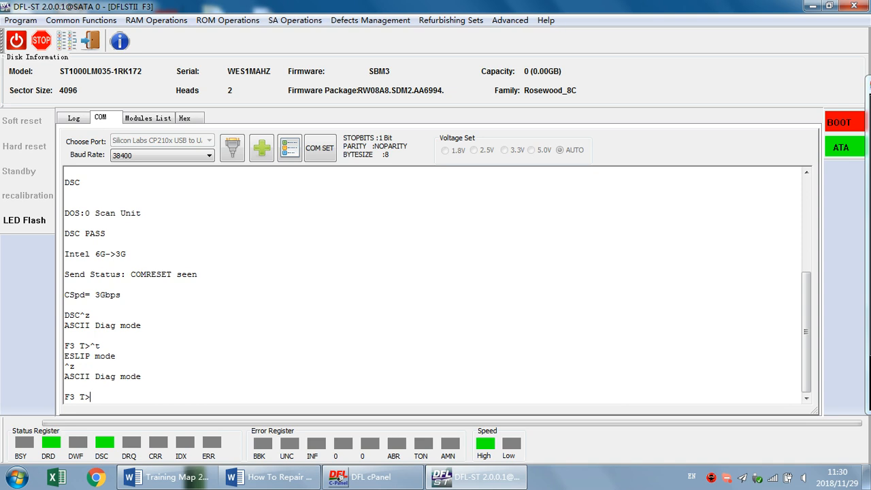
click(371, 20)
click(381, 204)
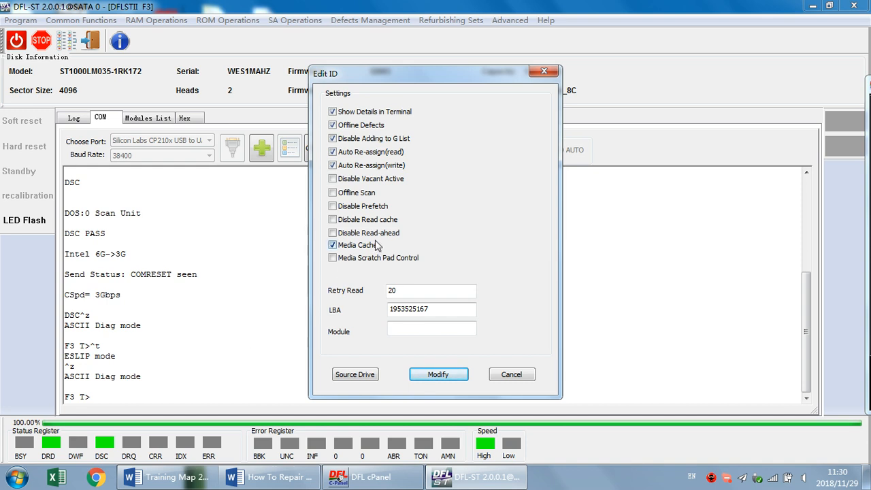
Try saving the ID over COM without Media Cache, Auto Re-assign, Offline Defects and Disable Adding to G List, but with Disable Vacant Active
click(361, 249)
click(373, 165)
click(371, 151)
click(361, 126)
click(364, 140)
click(334, 179)
click(431, 375)
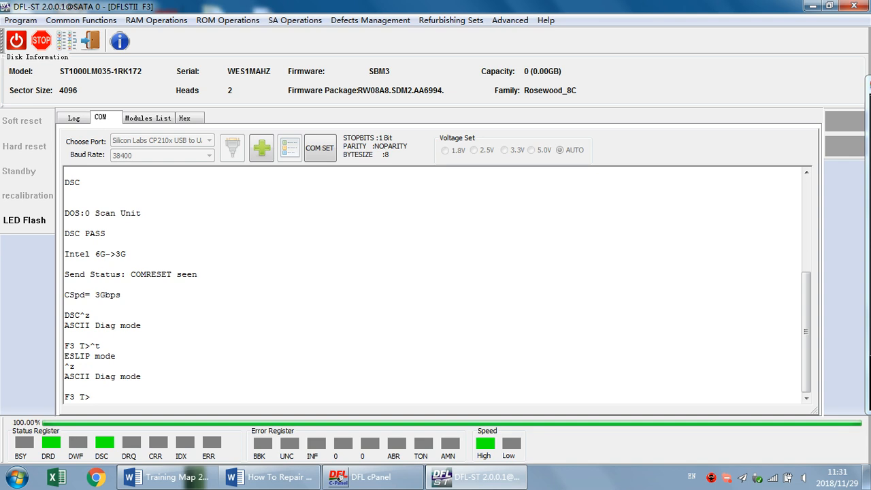
click(72, 119)
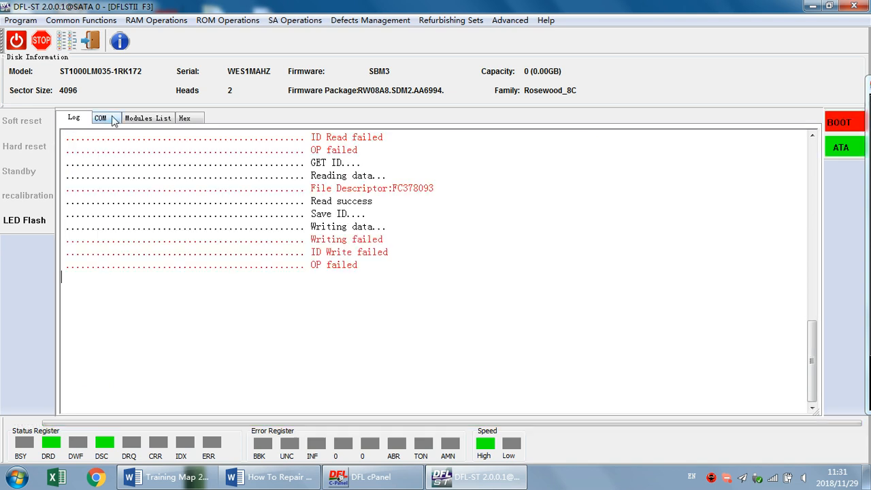
click(112, 120)
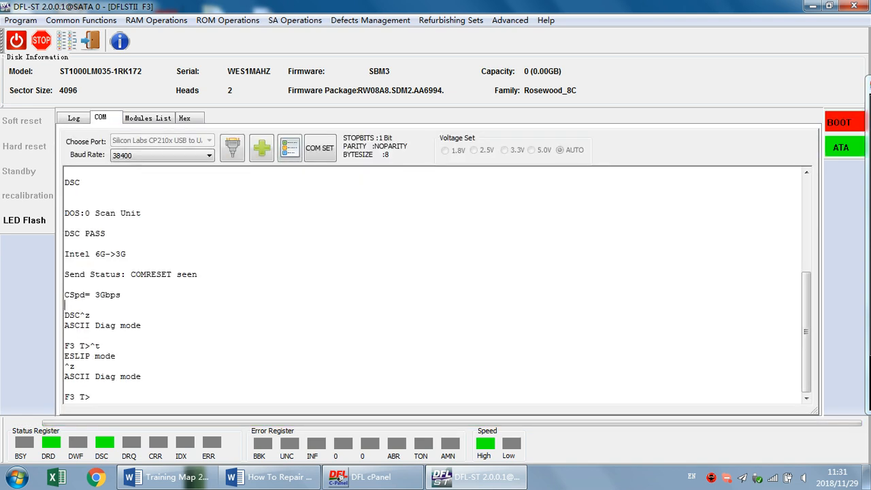
Exit the drive session and reload the Barracuda F3 program with freshly obtained drive details
click(90, 42)
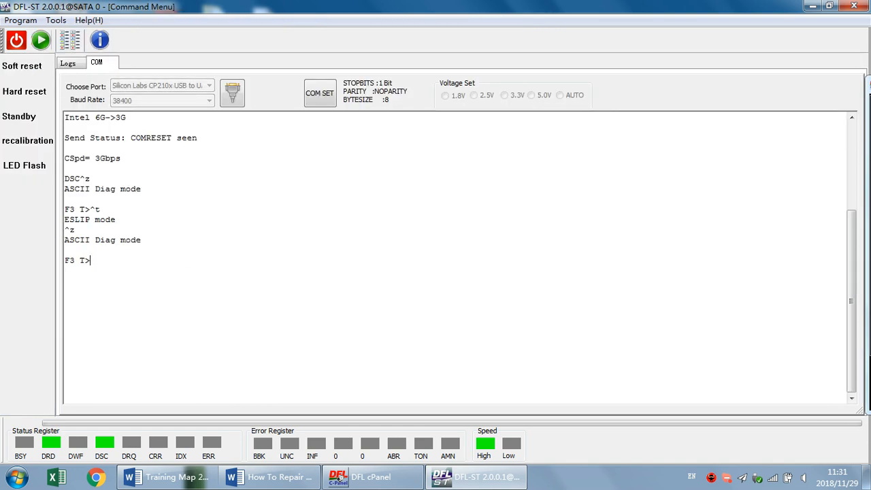
click(42, 42)
click(436, 243)
click(367, 411)
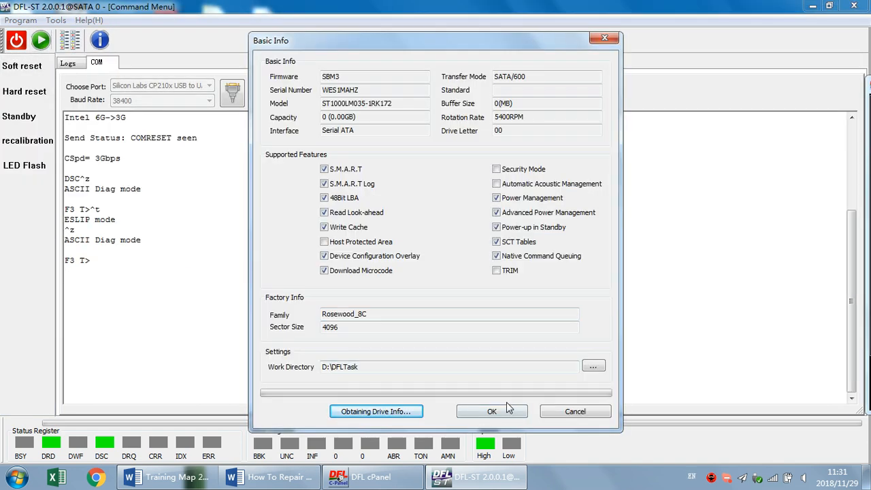
click(497, 413)
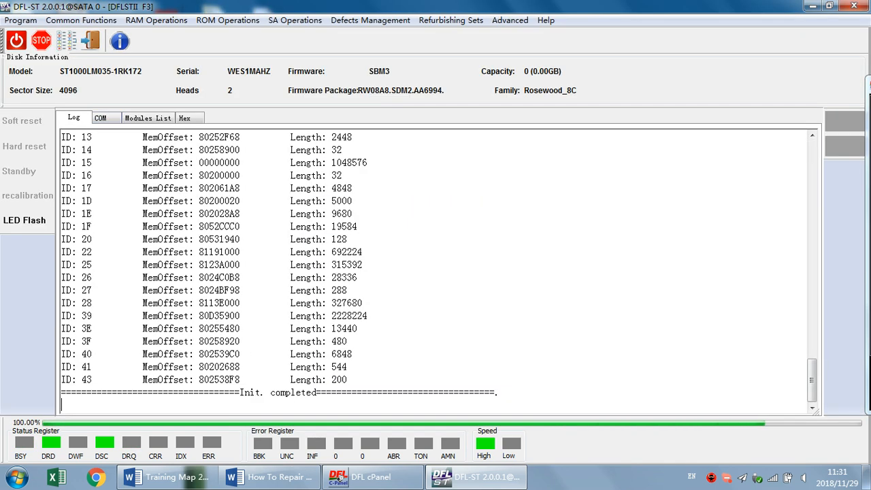
Over ATA, turn off Offline Defects, Disable Adding to G List, both Auto Re-assign options and Media Cache, enable Disable Vacant Active, and save the ID
click(381, 18)
click(422, 219)
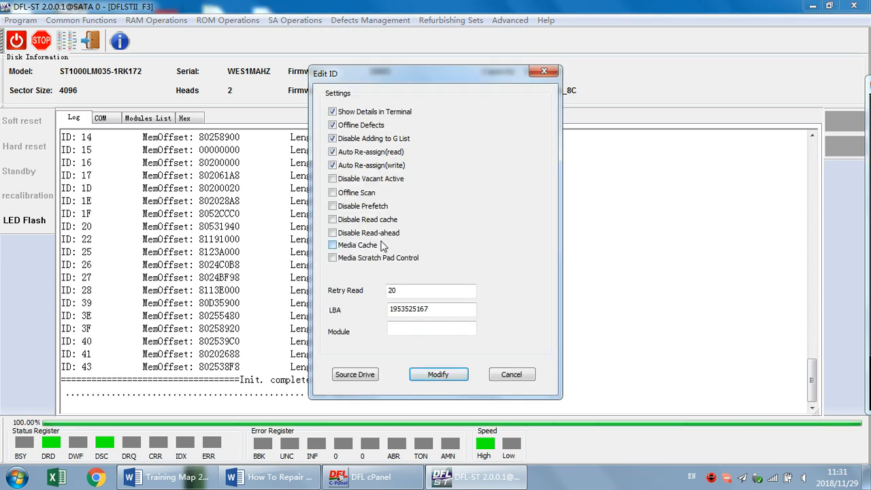
click(367, 165)
click(366, 152)
click(364, 140)
click(361, 125)
click(352, 180)
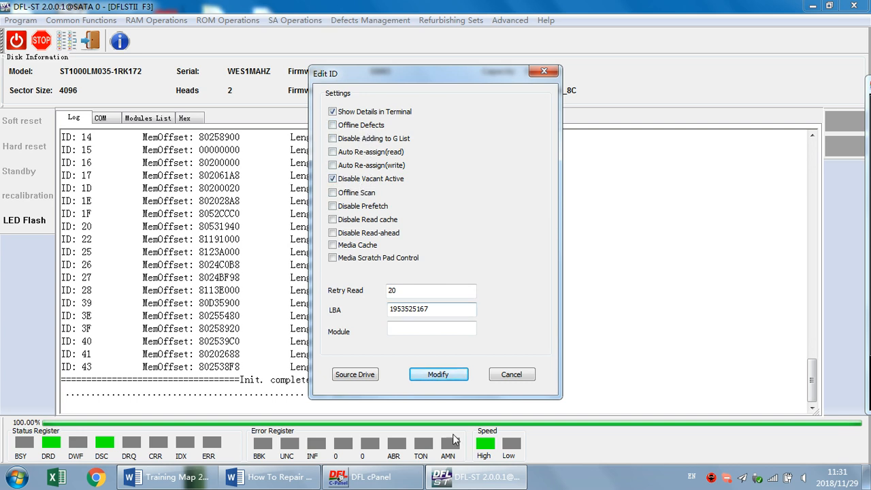
click(439, 376)
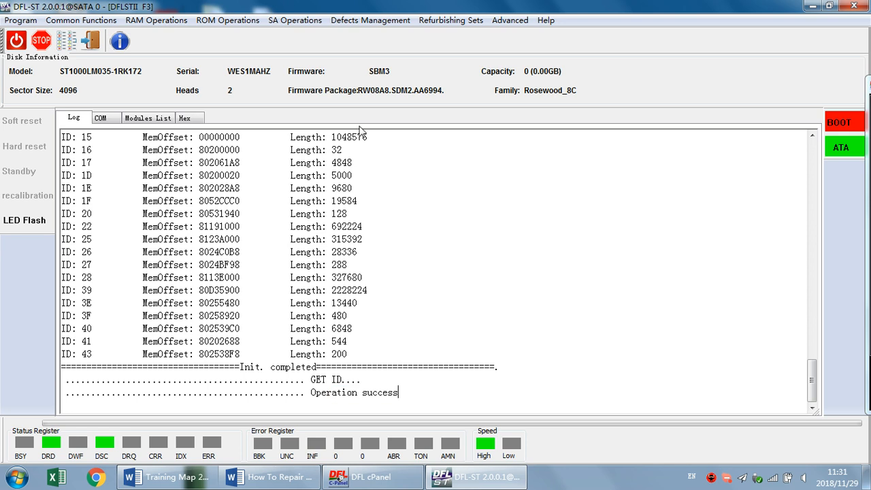
Reopen the drive's ID settings over ATA, check the saved options, and close them without modifying anything
click(369, 21)
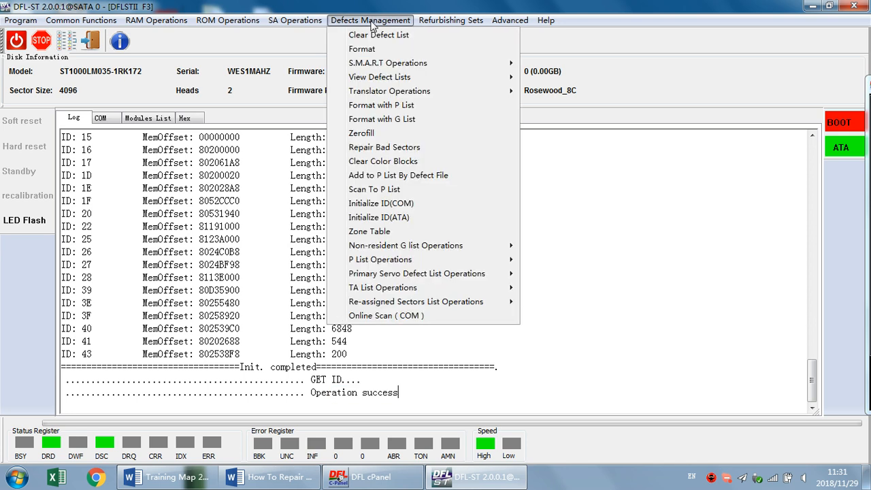
click(411, 218)
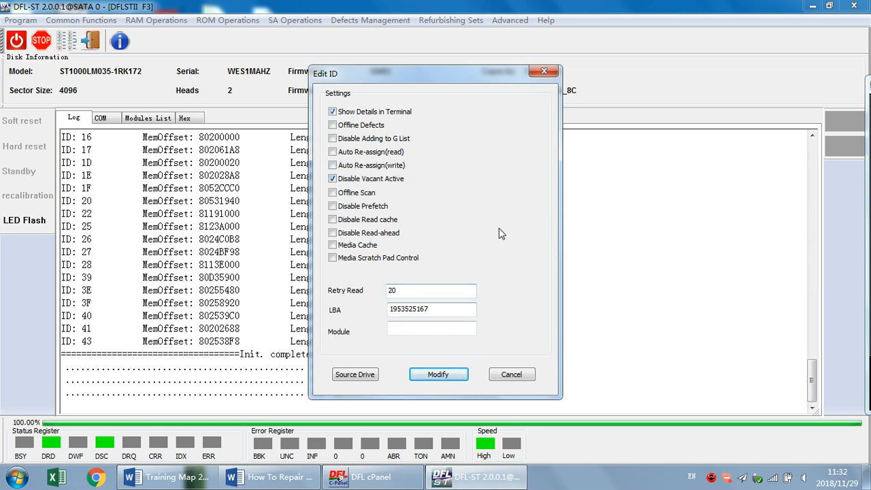
click(511, 375)
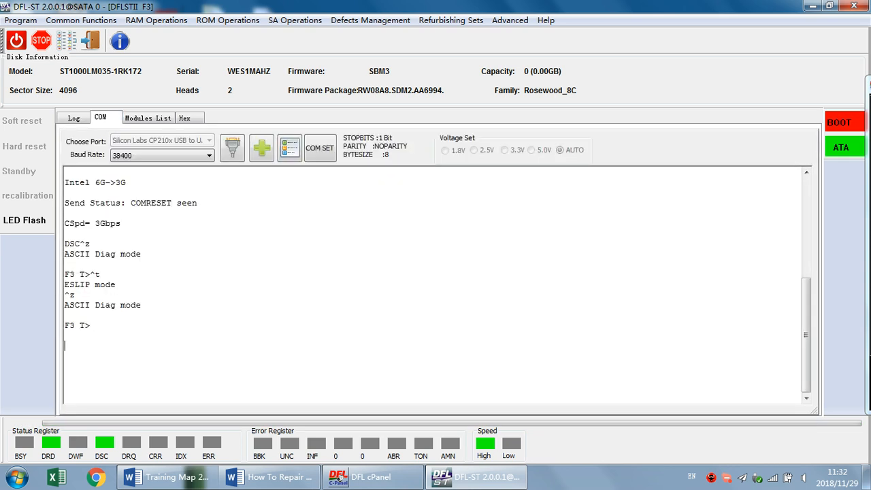
Put the COM terminal in ASCII Diag mode, clear the non-resident G list with i4,1,22, and list it with V40
key(ctrl+z)
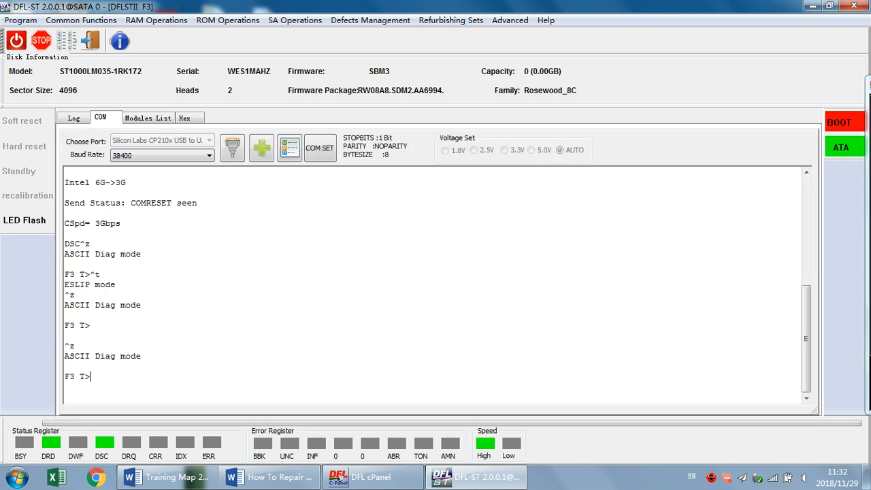
text(i4,1,22)
key(Return)
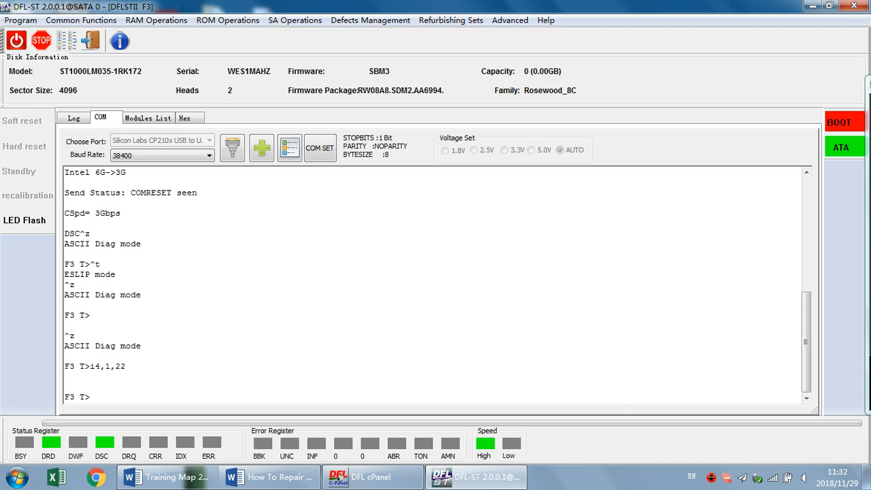
text(V40)
key(Return)
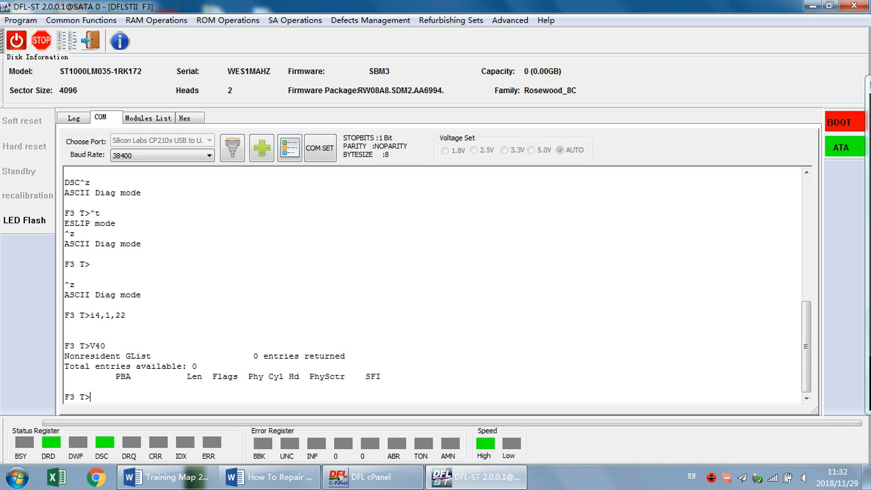
Run the translator regeneration command m0,6,3,,,,,22 in the terminal
text(m0,6,3,,,,,22)
key(Return)
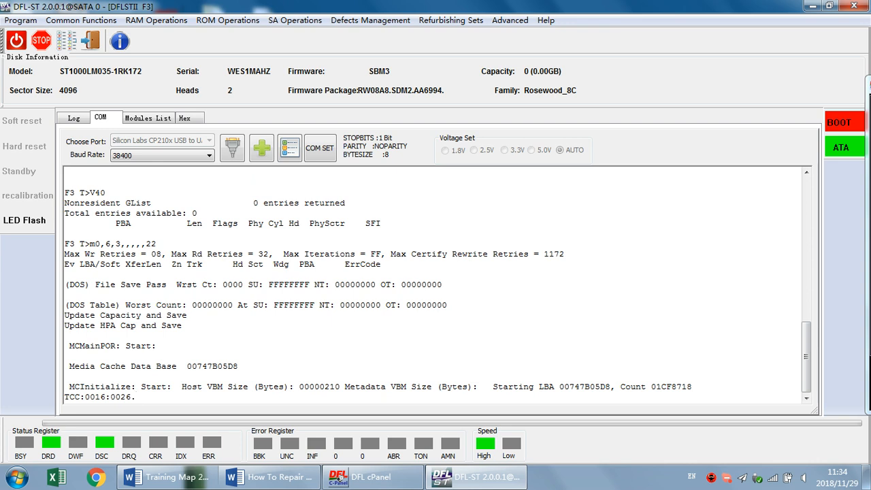
Try switching the COM baud rate to 6000000 and review the log and terminal output
click(209, 155)
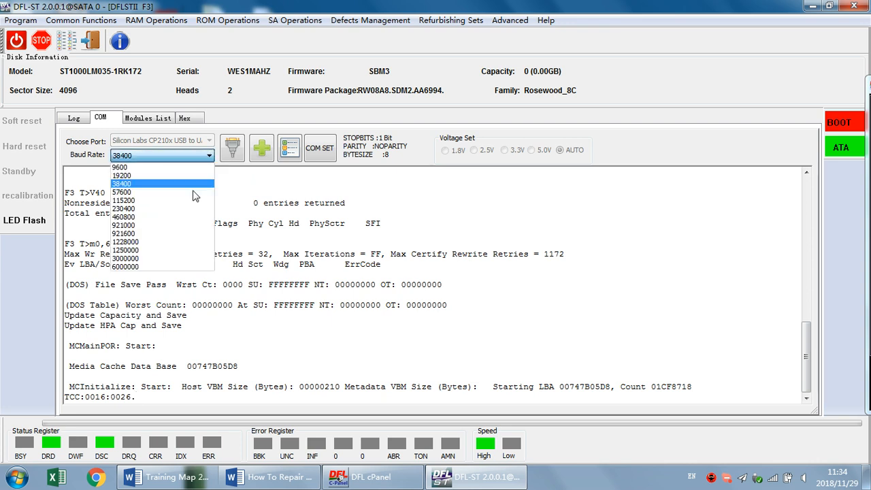
click(151, 250)
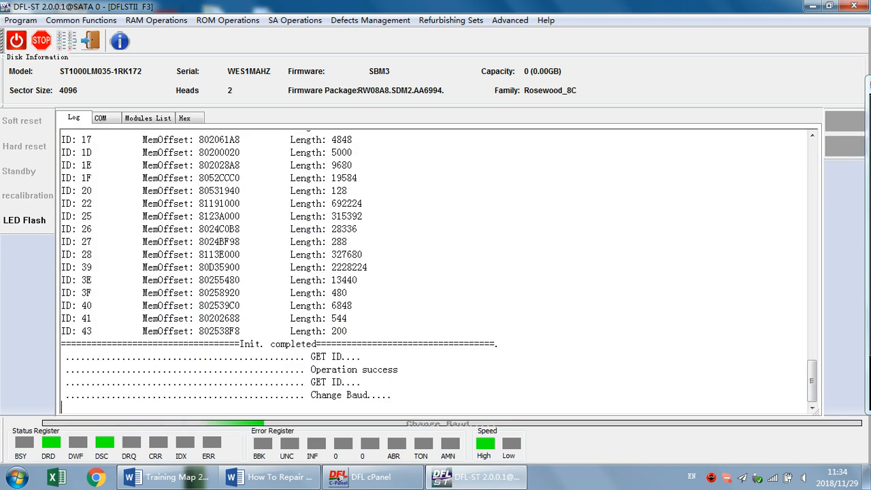
click(100, 117)
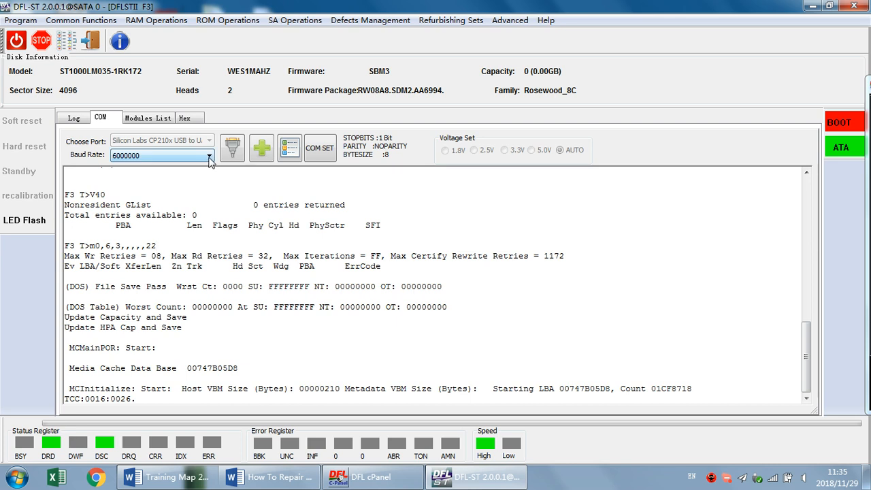
click(71, 121)
click(109, 119)
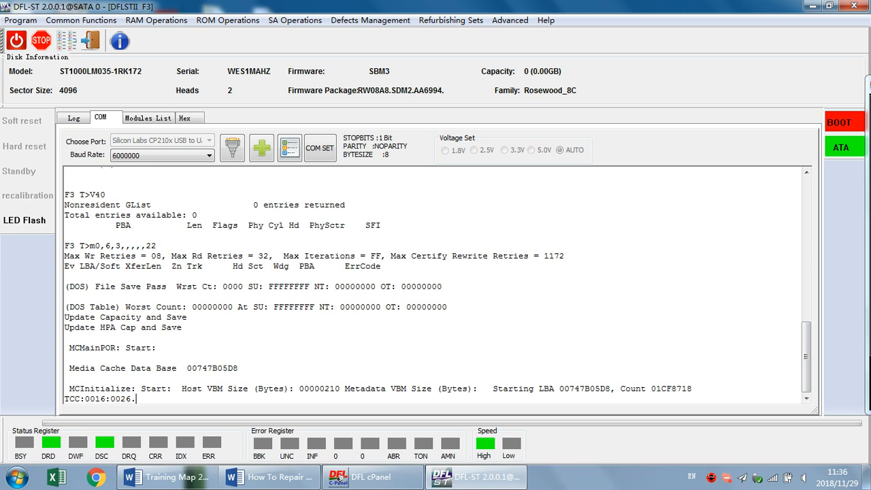
scroll(432, 285, up, 3)
scroll(433, 286, down, 2)
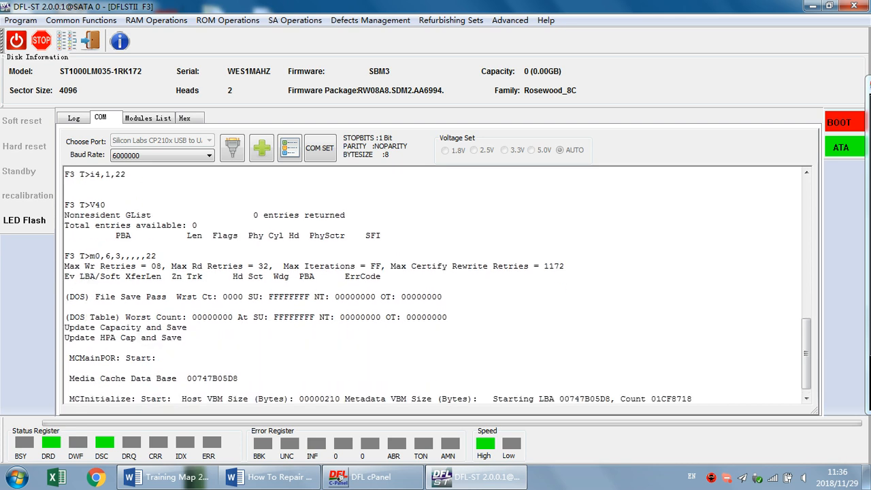
scroll(432, 285, down, 1)
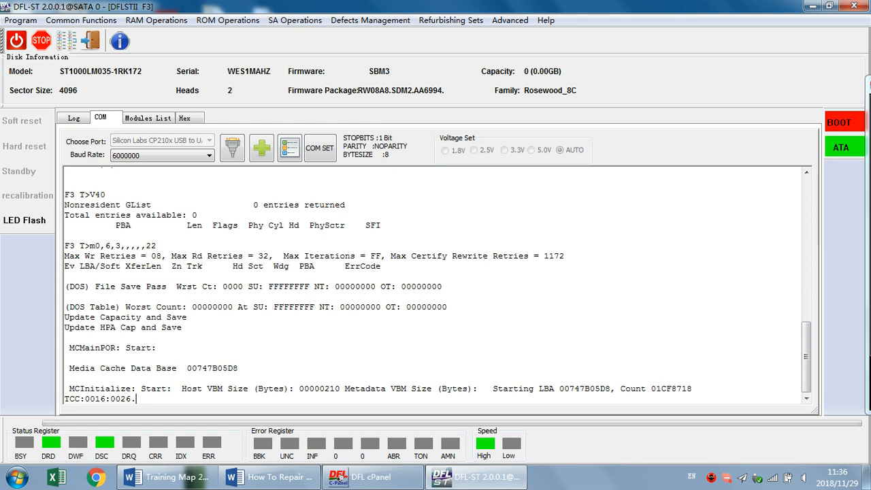
Restore the COM baud rate to 38400 and check the terminal output of the regeneration command
click(208, 155)
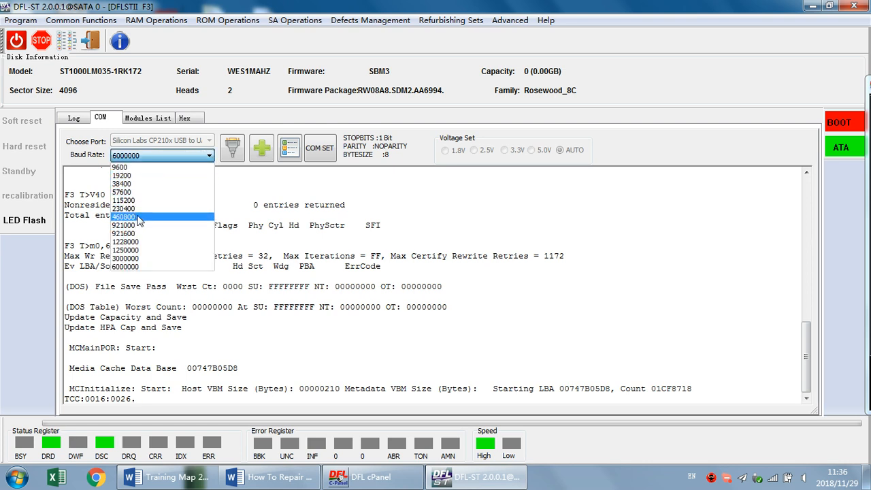
click(129, 184)
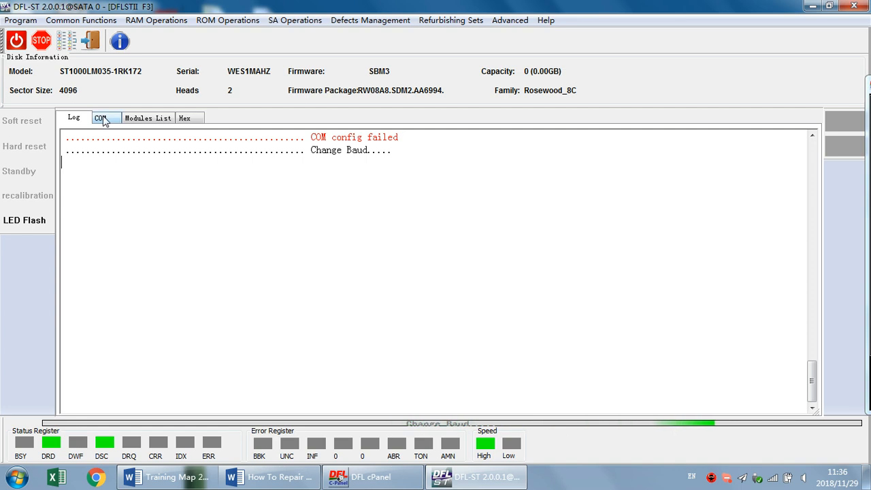
click(101, 118)
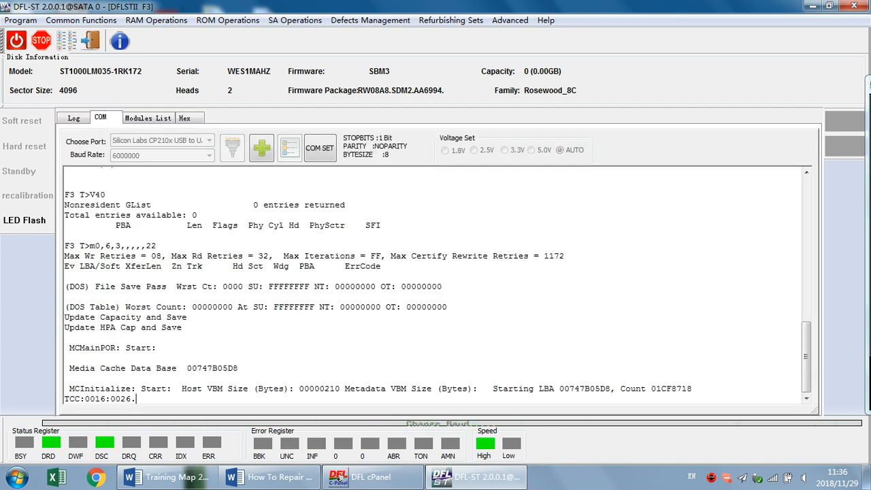
scroll(432, 286, up, 3)
scroll(433, 286, down, 3)
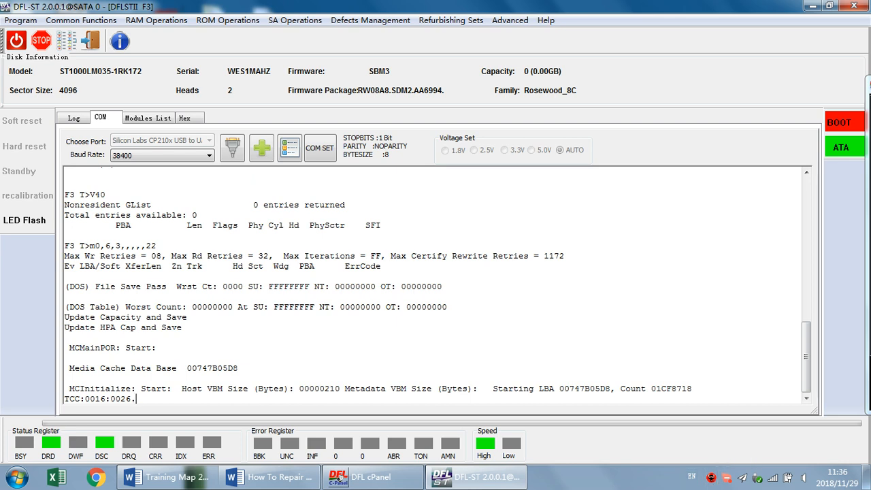
Return the terminal to ASCII Diag mode and rerun the translator regeneration command m0,6,3,,,,,22
scroll(435, 286, up, 2)
key(ctrl+z)
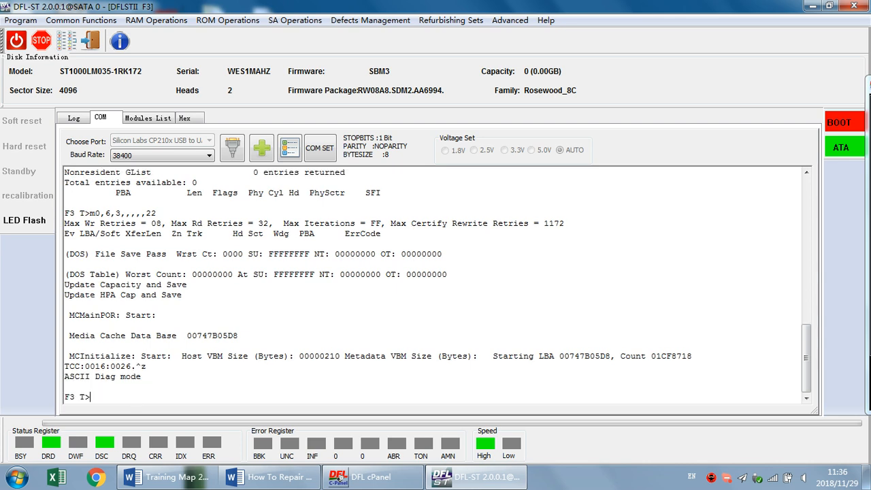
key(ctrl+z)
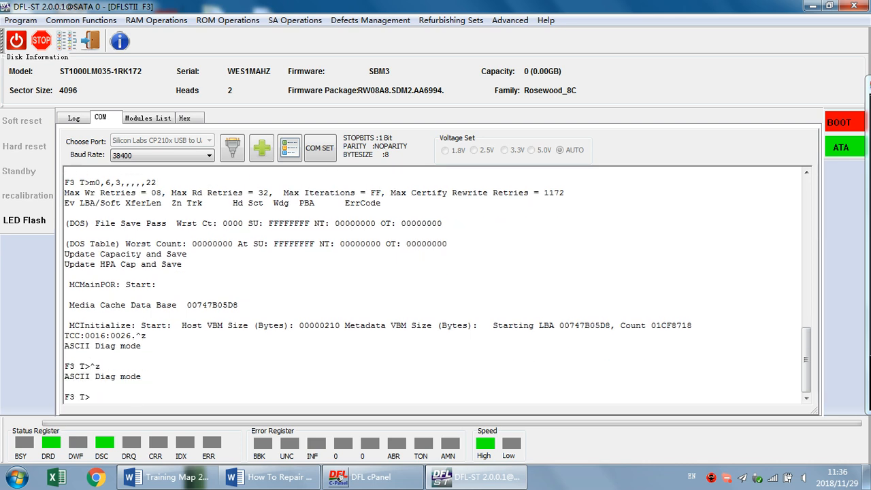
text(m0,6,3,,,,,22)
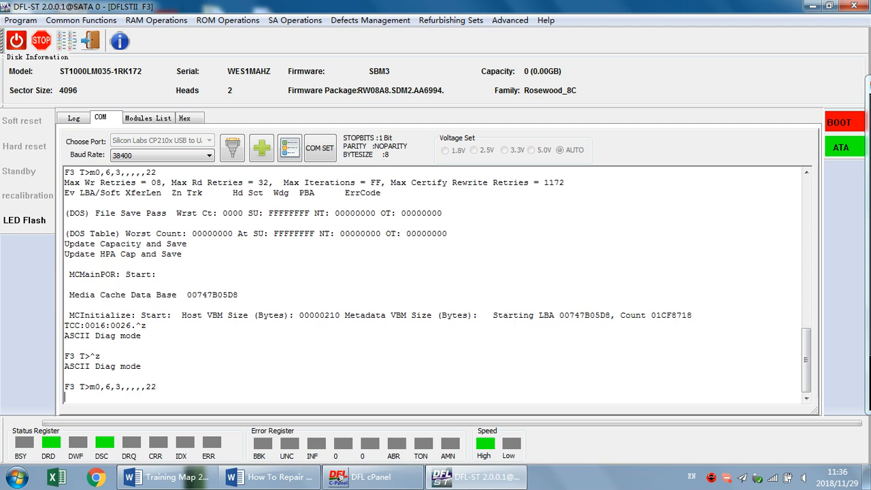
key(Return)
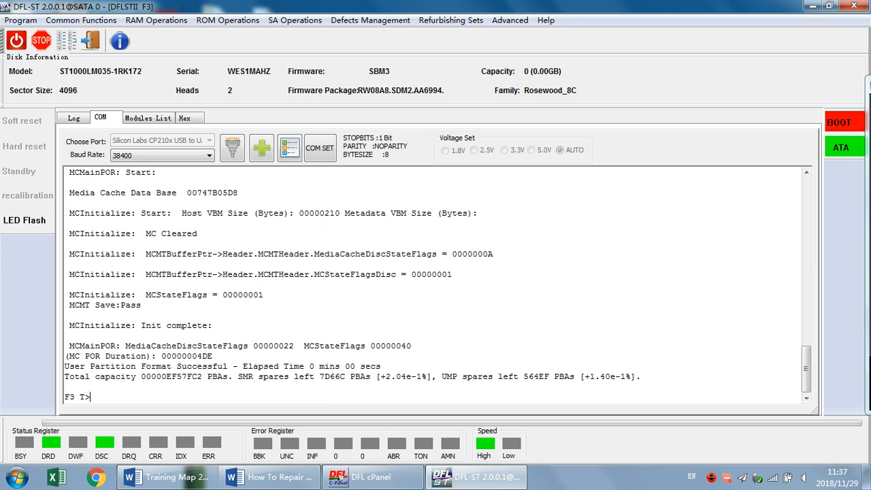
Switch the terminal to ESLIP mode and try to reread the drive's ID, dismissing the resulting dialog
key(ctrl+t)
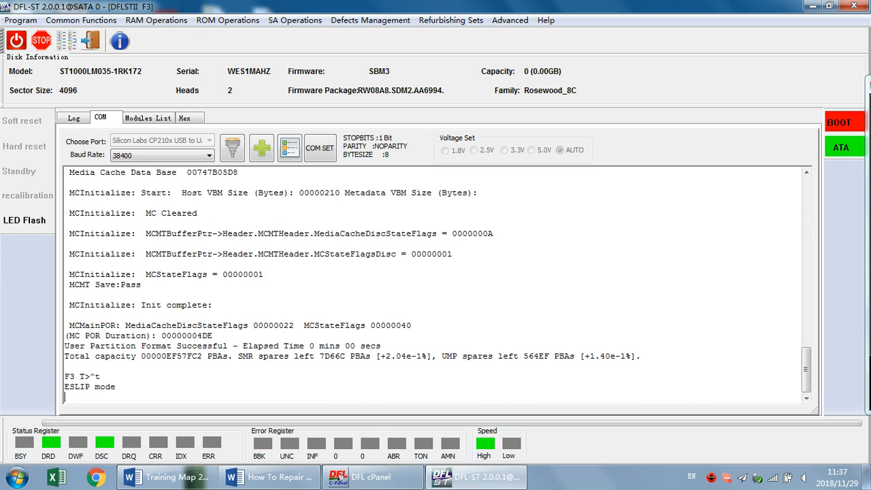
click(66, 41)
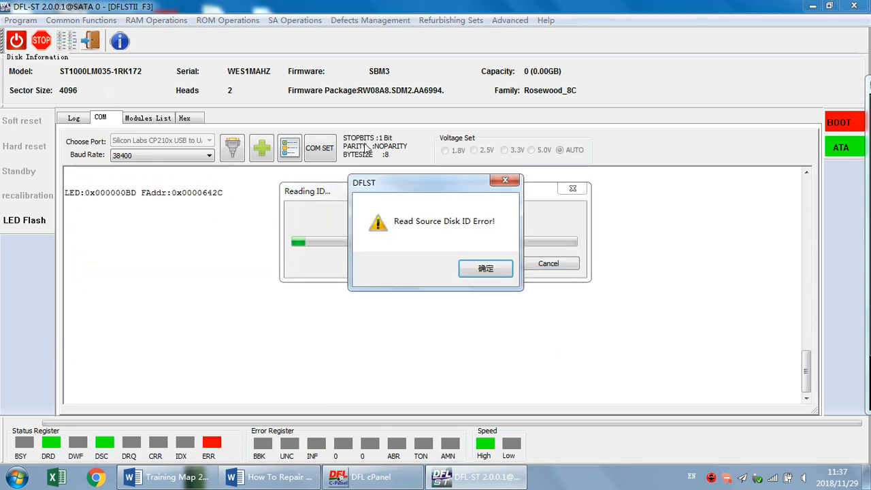
click(485, 269)
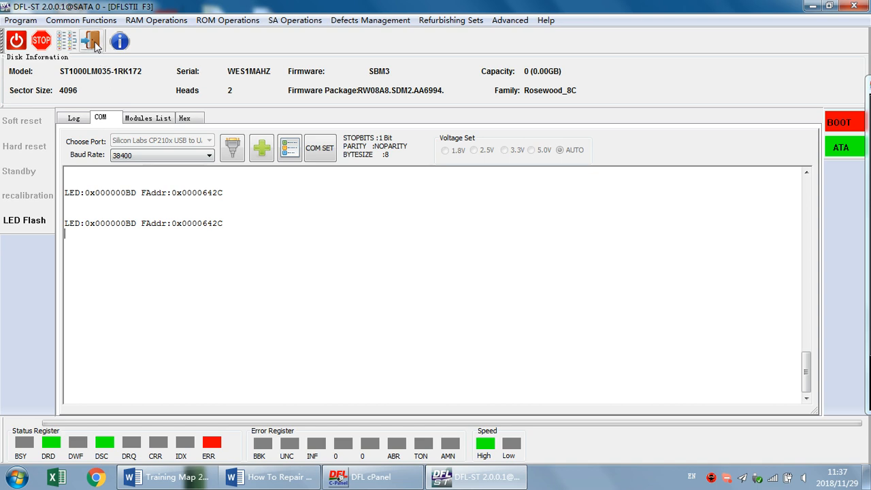
Exit the drive session and power-cycle the drive
click(21, 45)
click(21, 46)
click(20, 45)
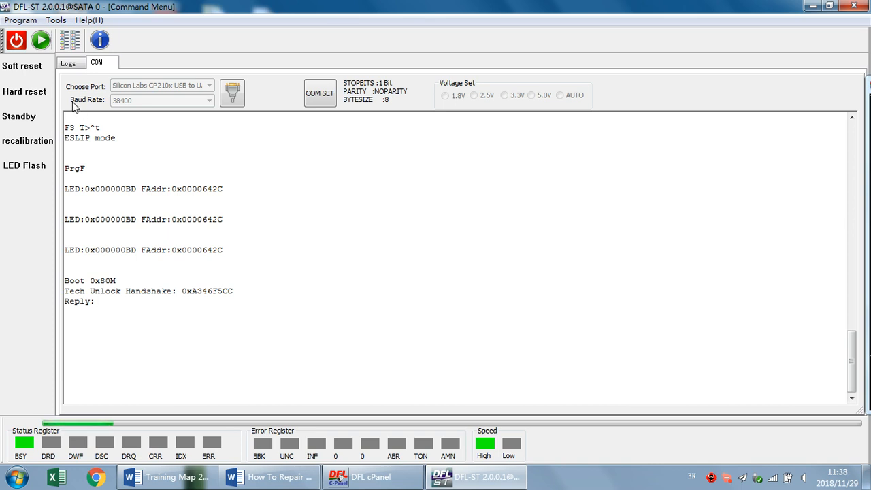
Reload the Barracuda F3 program with freshly obtained drive details
click(42, 42)
click(444, 236)
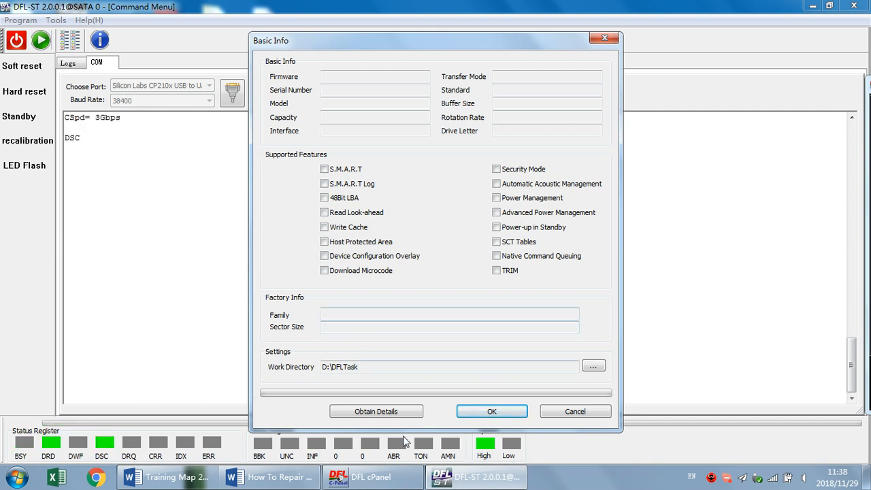
click(384, 413)
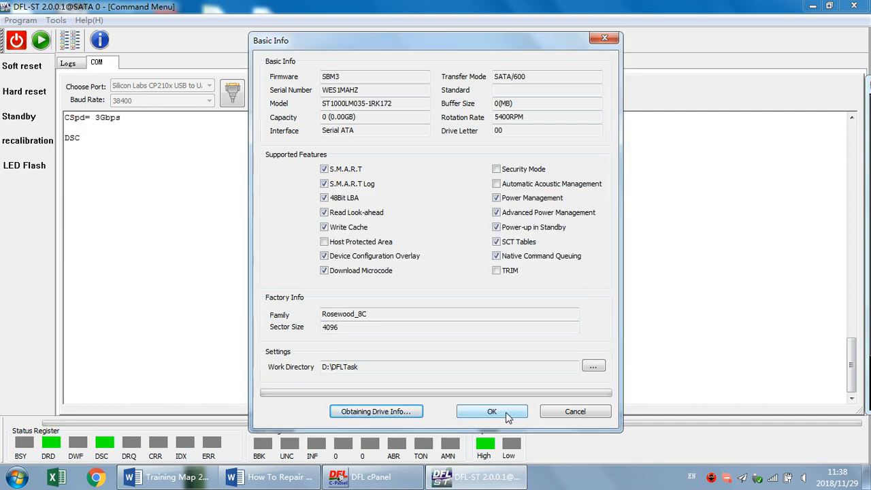
click(506, 415)
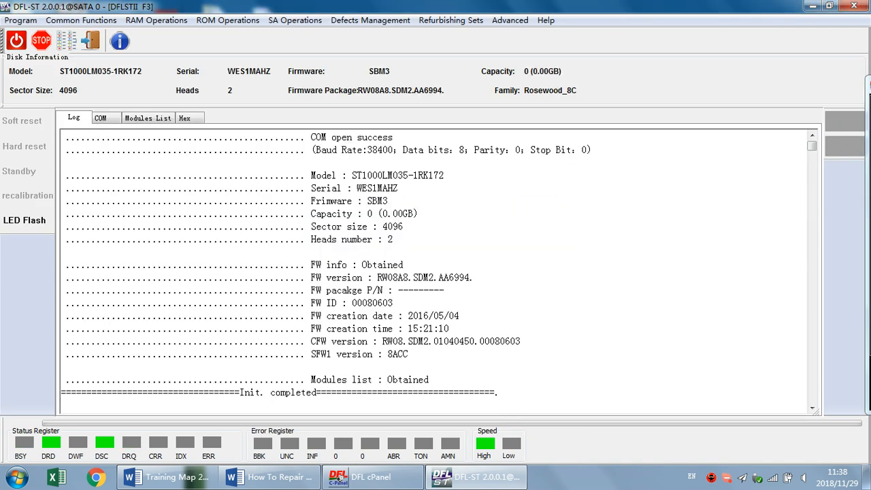
Put the reloaded session's terminal in ASCII Diag mode and try the G list clearing command i4,1,22
click(102, 118)
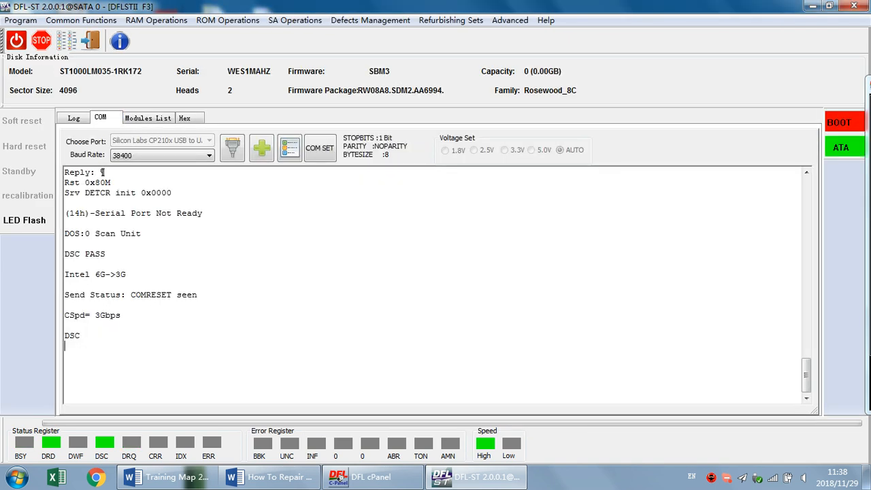
key(ctrl+z)
text(i4,1,22)
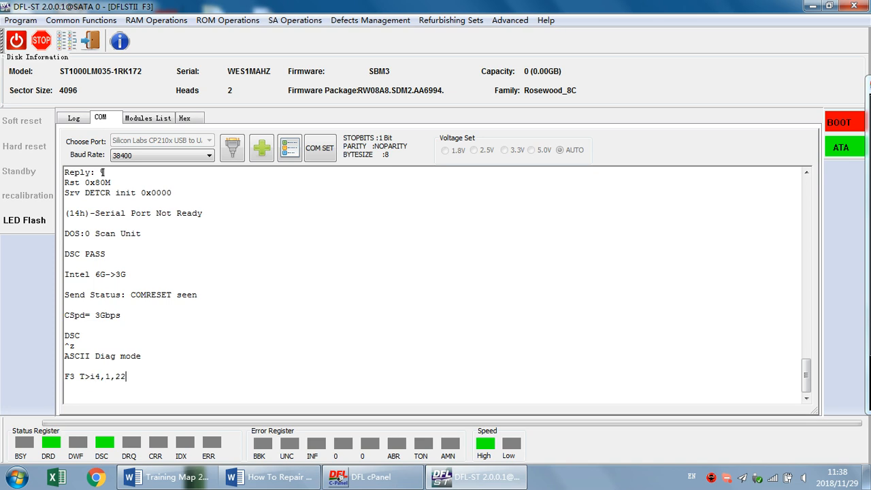
key(Return)
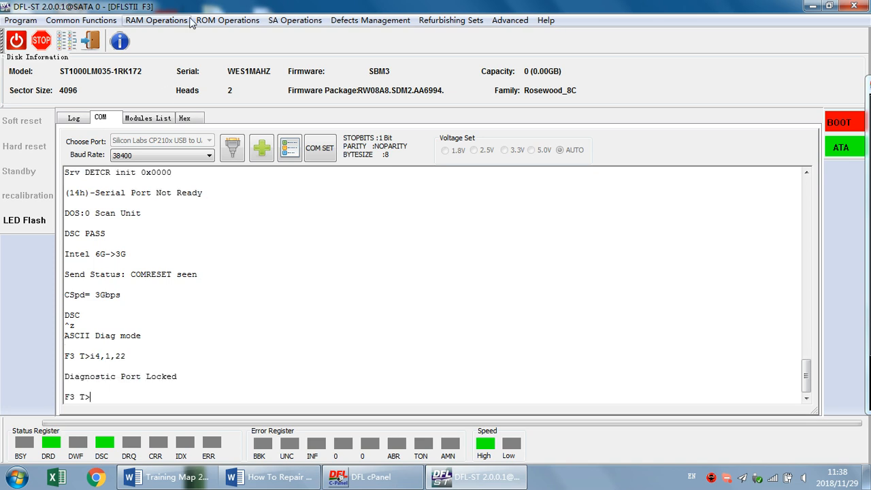
Unlock the drive's diagnostic port with Send Unlock Key and check the log and terminal output
click(233, 19)
mouse_move(259, 181)
mouse_move(268, 162)
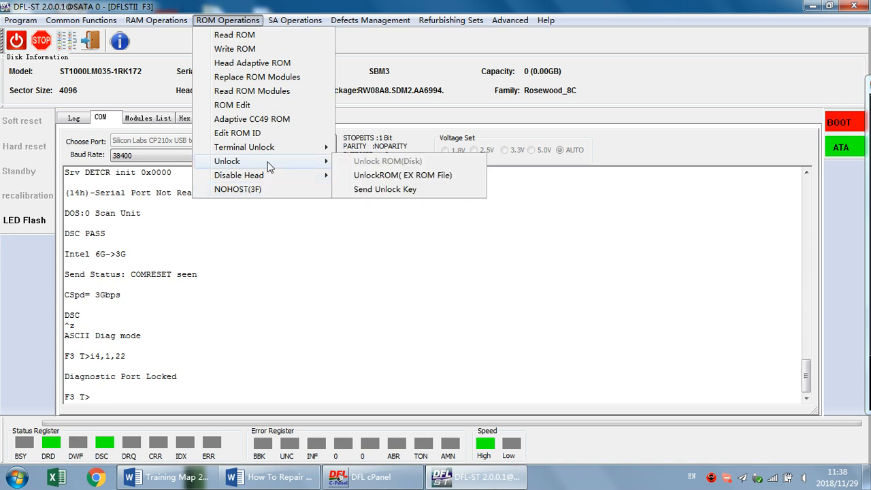
click(381, 196)
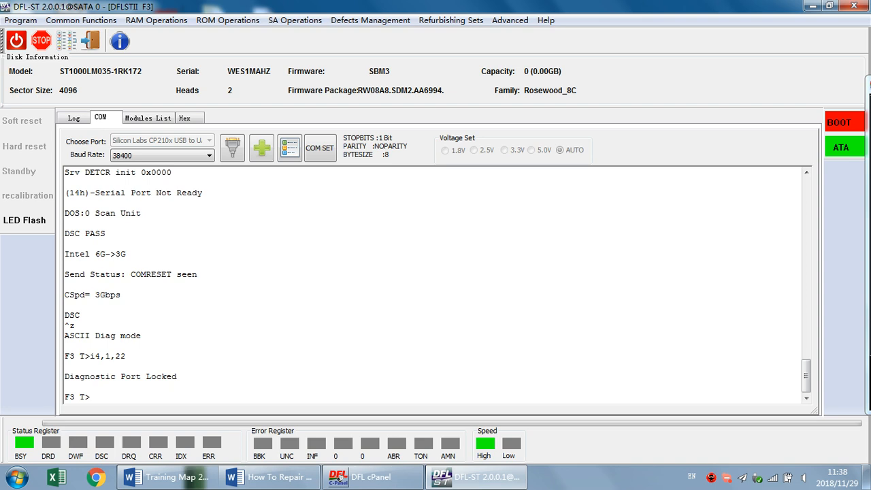
click(74, 119)
click(101, 118)
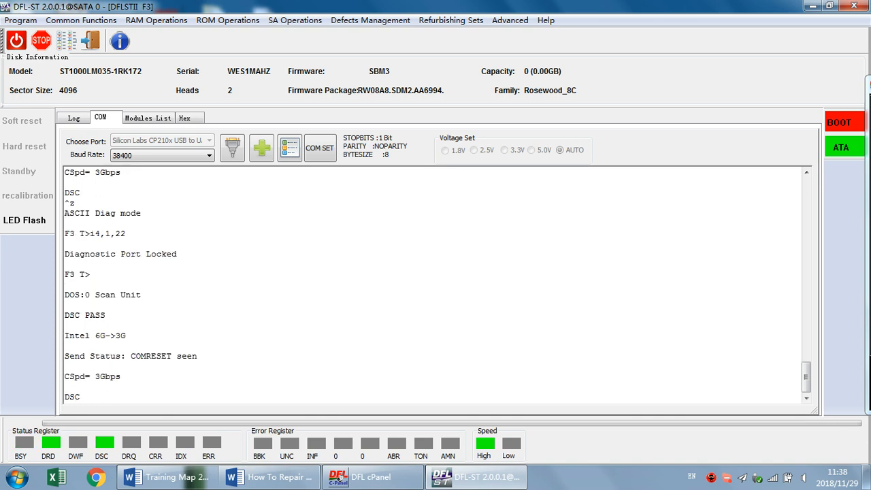
Re-enter ASCII Diag mode on the unlocked drive and clear the non-resident G list with i4,1,22
key(ctrl+z)
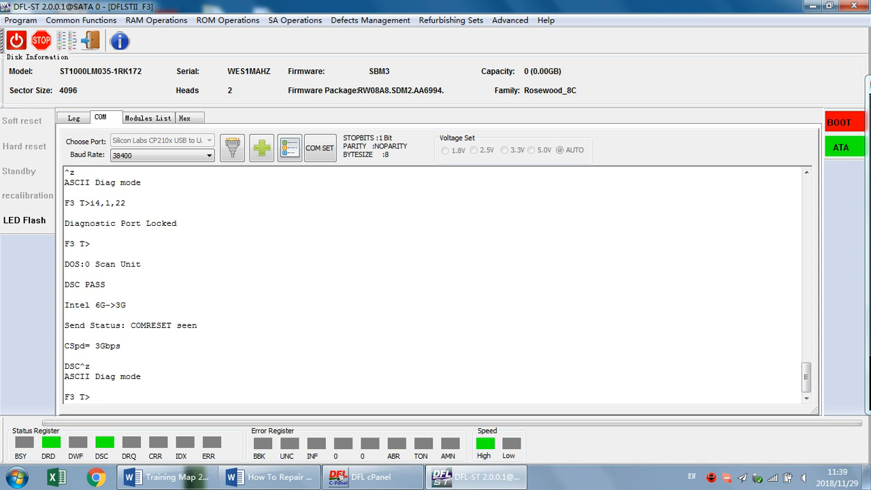
text(i4,1,22)
key(Return)
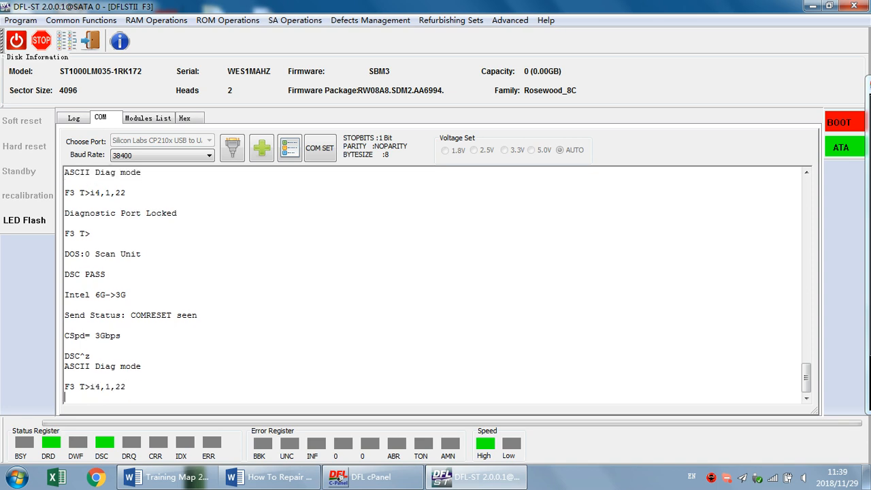
Regenerate the drive's translator with m0,6,3,,,,,22 and switch the terminal to ESLIP mode
text(m0)
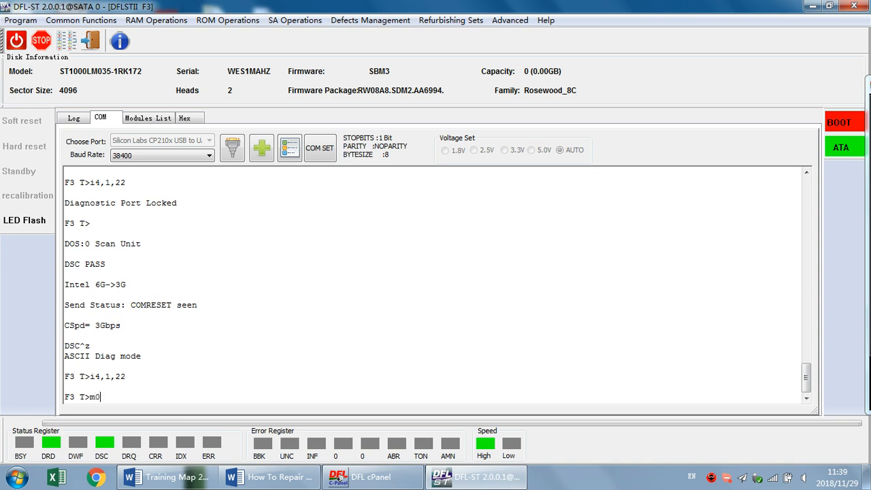
text(,6,3,,,,,22)
key(Return)
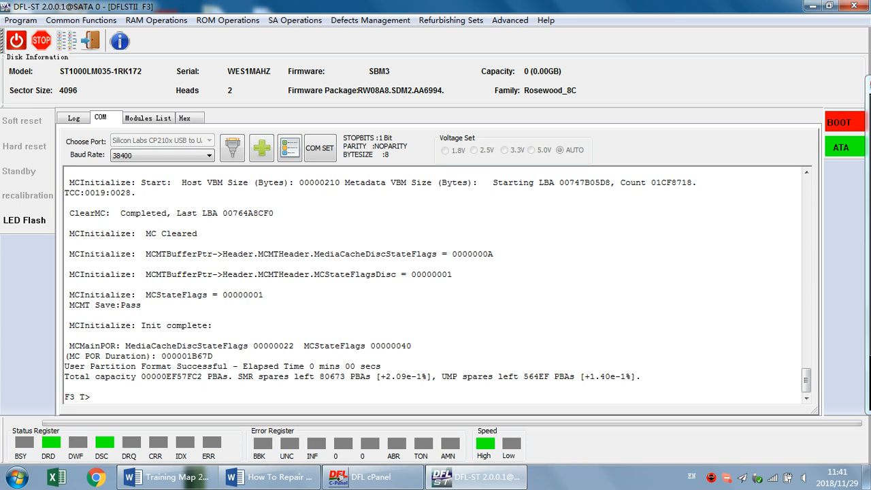
key(ctrl+t)
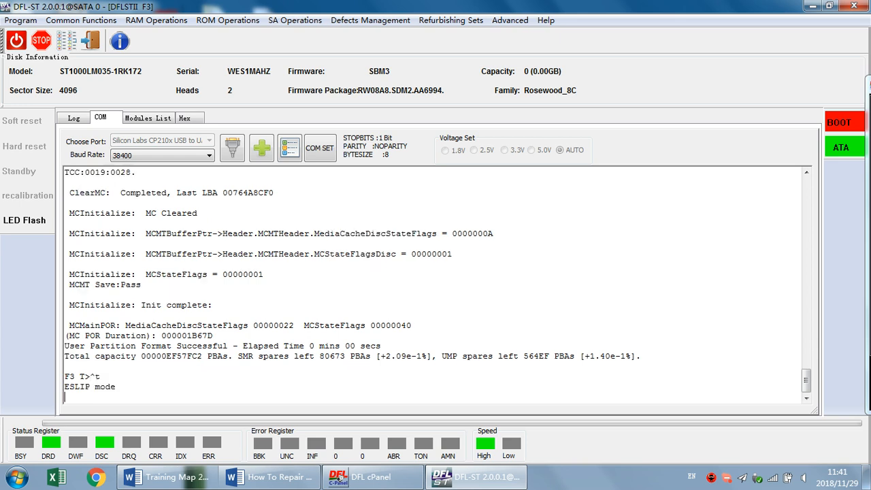
Open the drive's sector scan, briefly run a Read Verify scan from LBA 0 with block size 256, and stop it
click(66, 41)
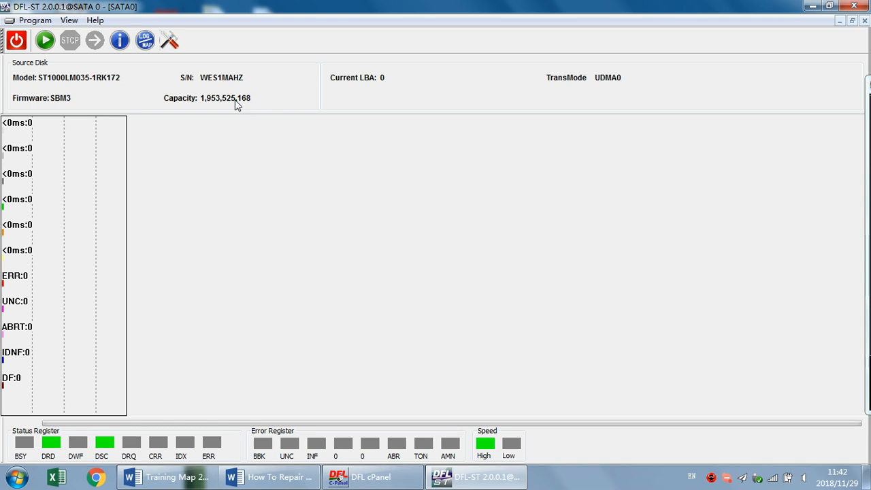
click(45, 41)
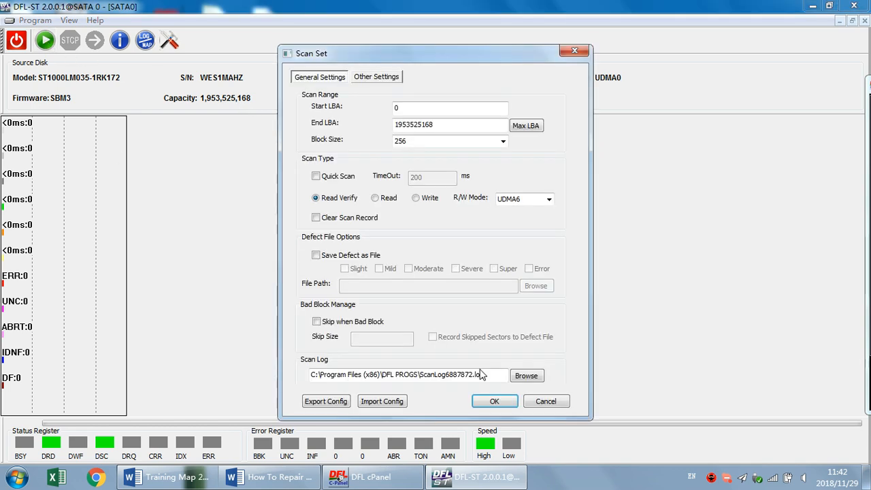
click(494, 400)
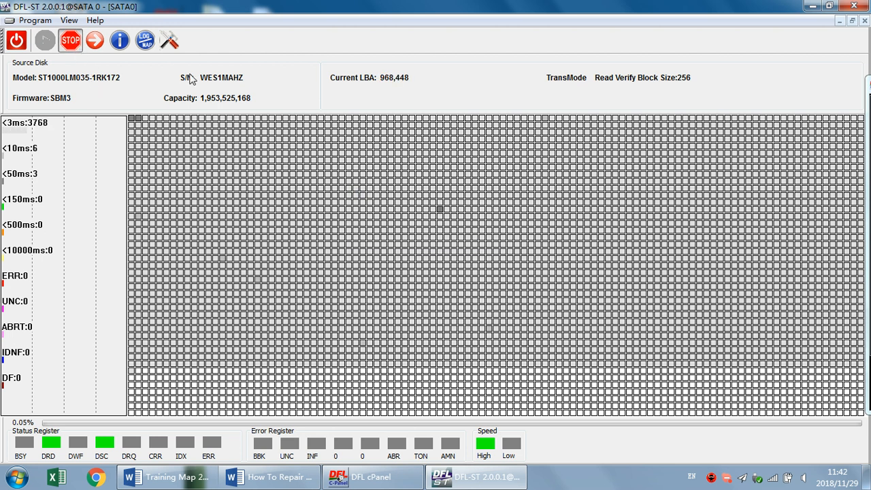
click(74, 42)
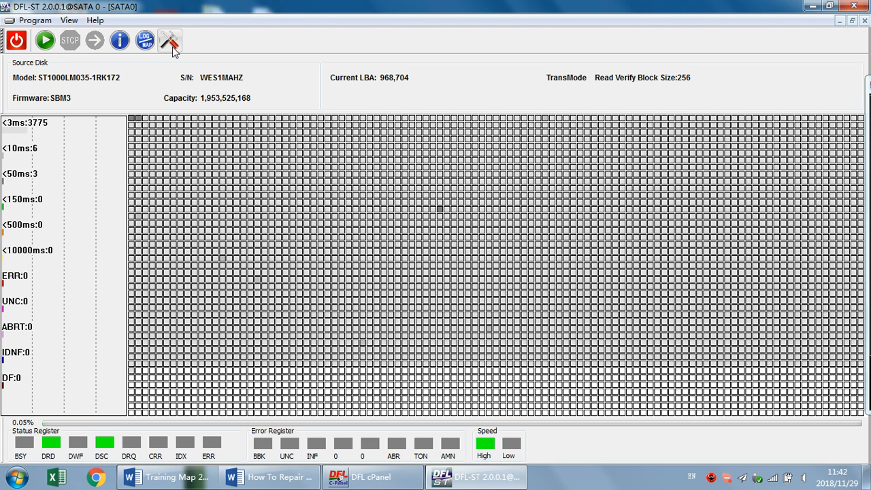
click(170, 42)
drag(418, 107, 334, 112)
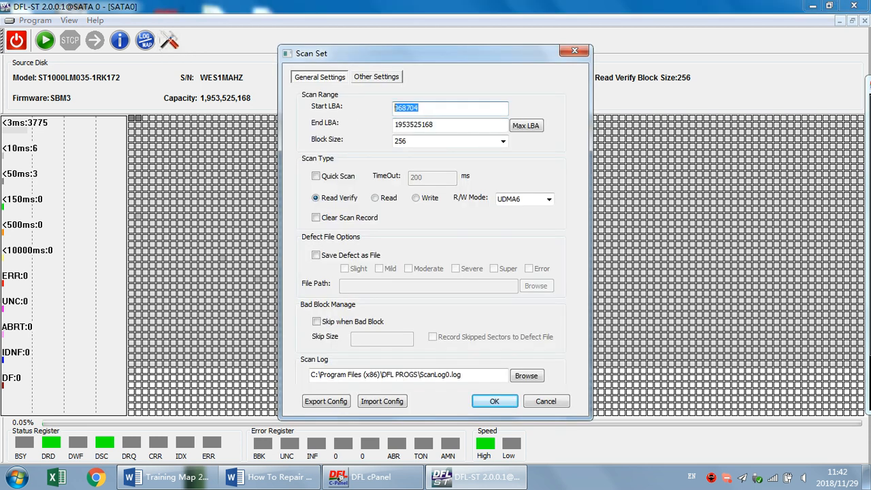
text(17)
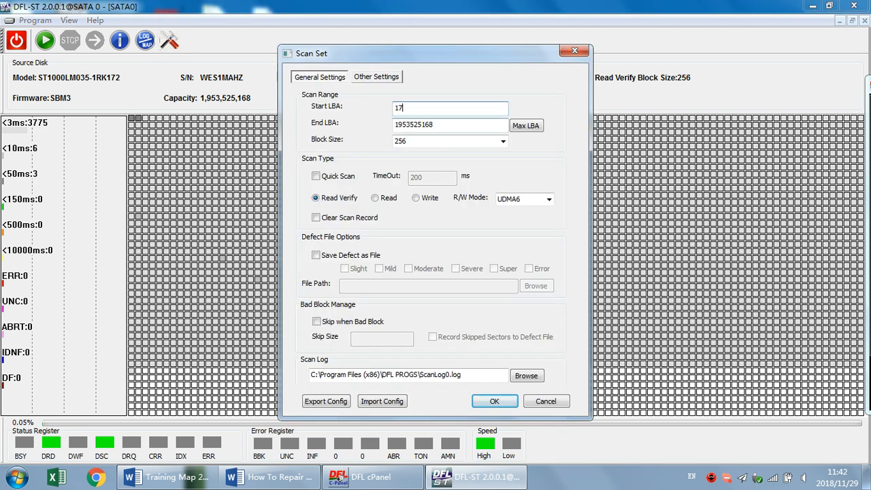
text(00000000)
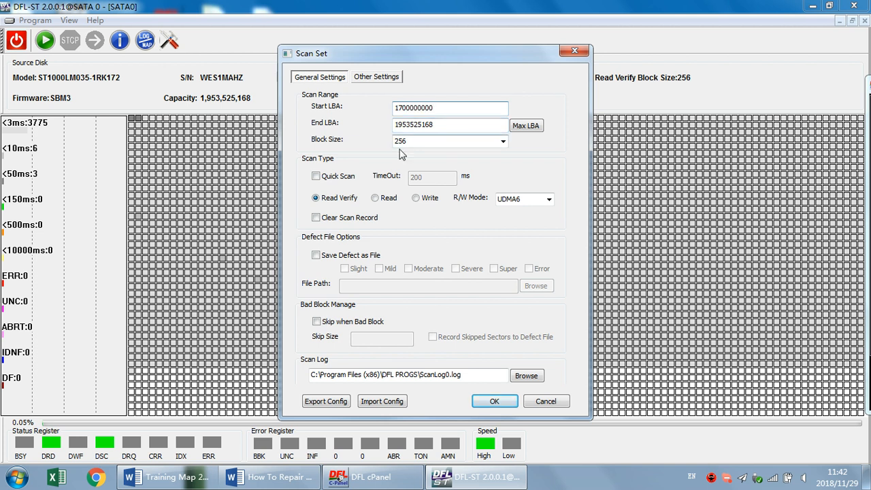
click(340, 219)
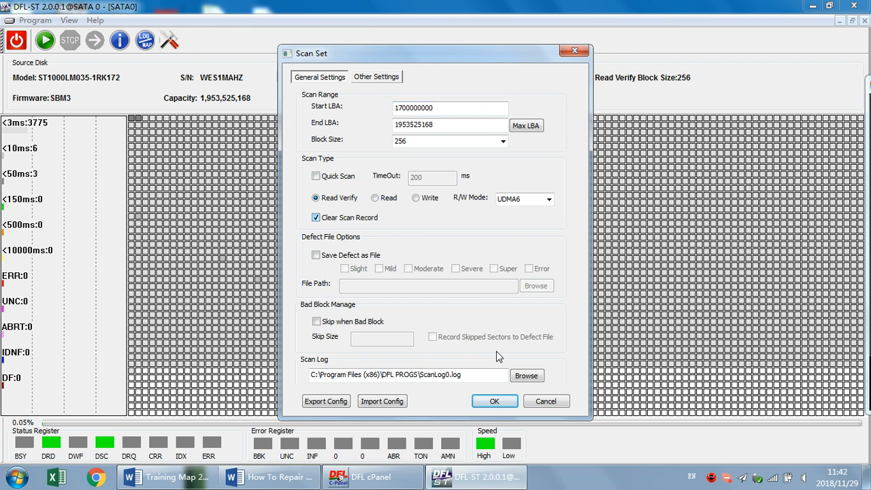
click(493, 400)
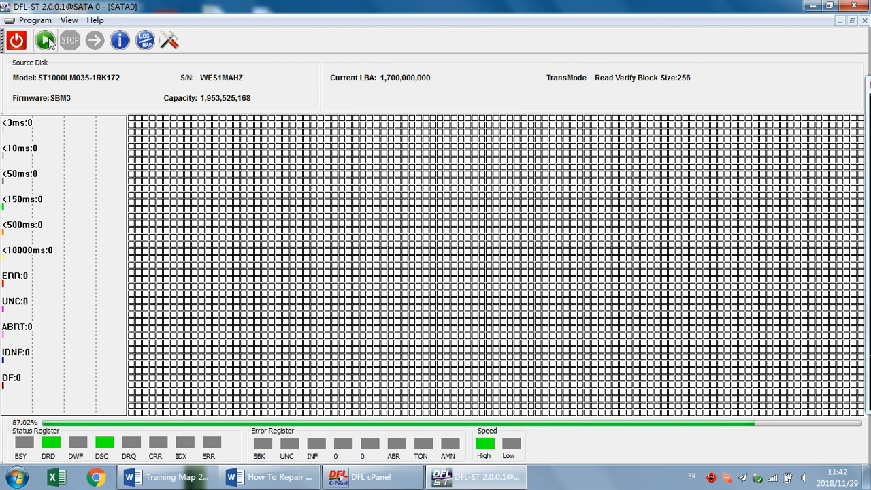
click(46, 41)
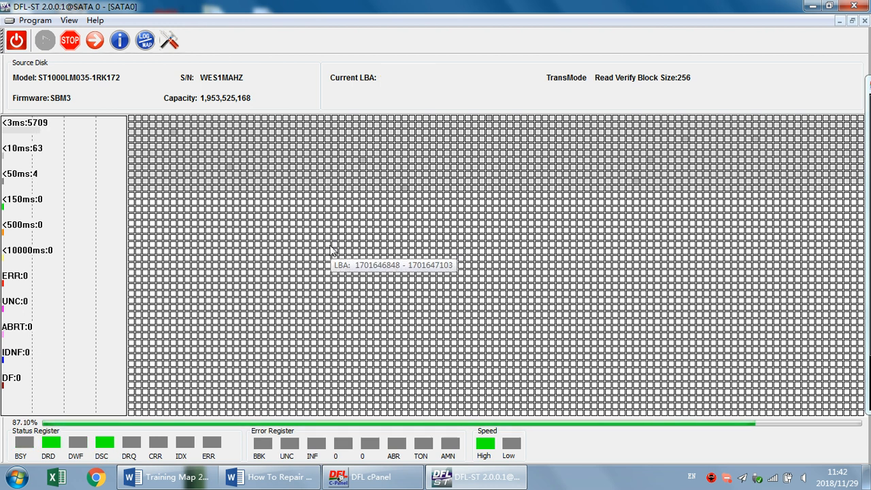
click(76, 46)
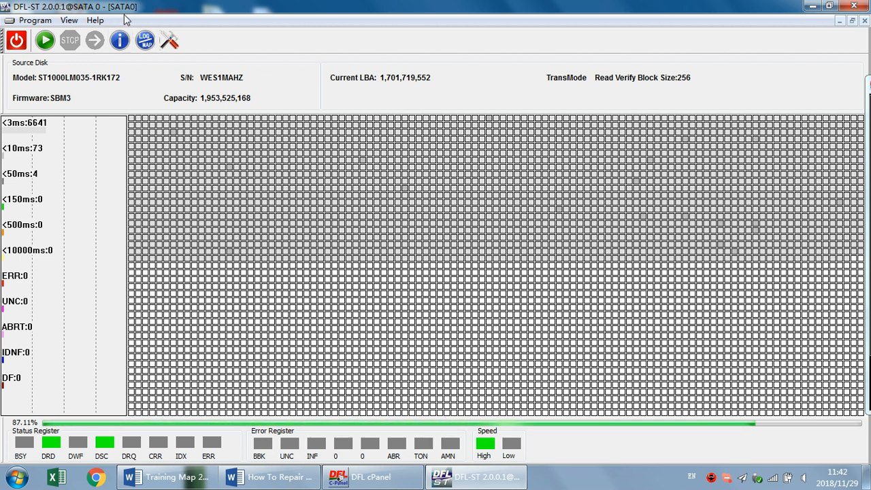
Close DFL-ST, launch the DDP module on SATA 0 from DFL cPanel, and create a new project with the SATA 0 source disk
click(856, 7)
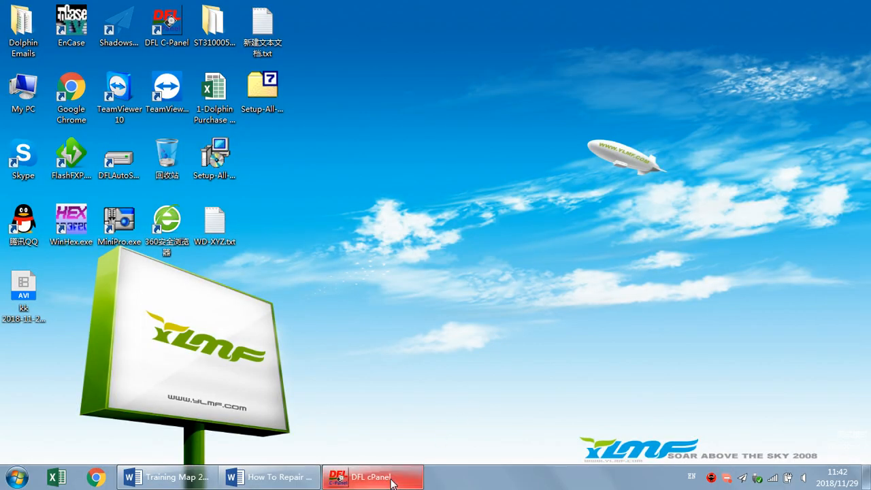
click(392, 481)
click(313, 135)
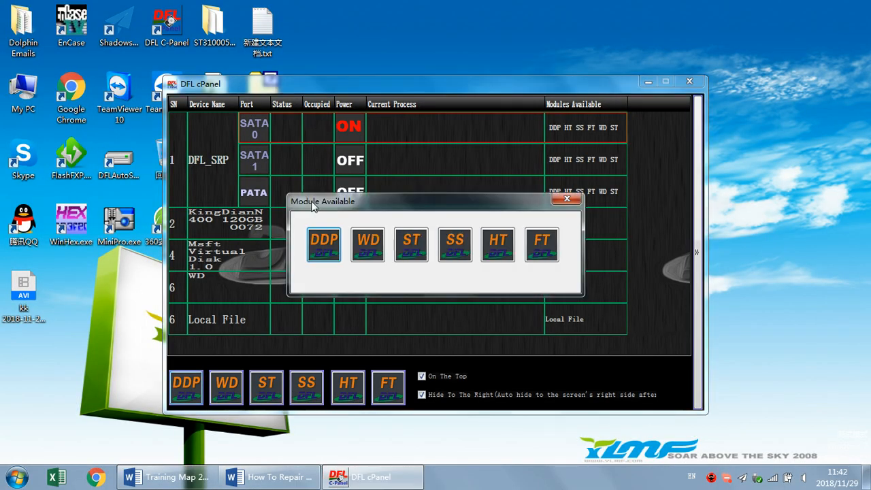
click(324, 244)
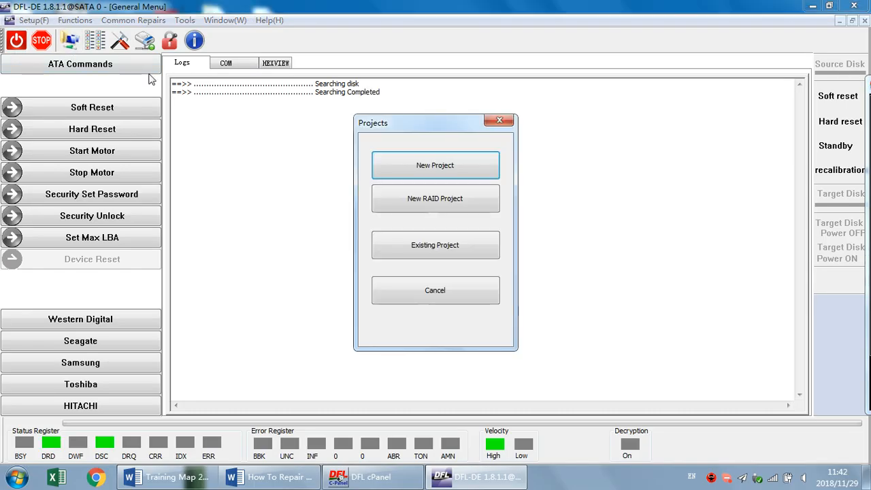
click(437, 174)
click(590, 339)
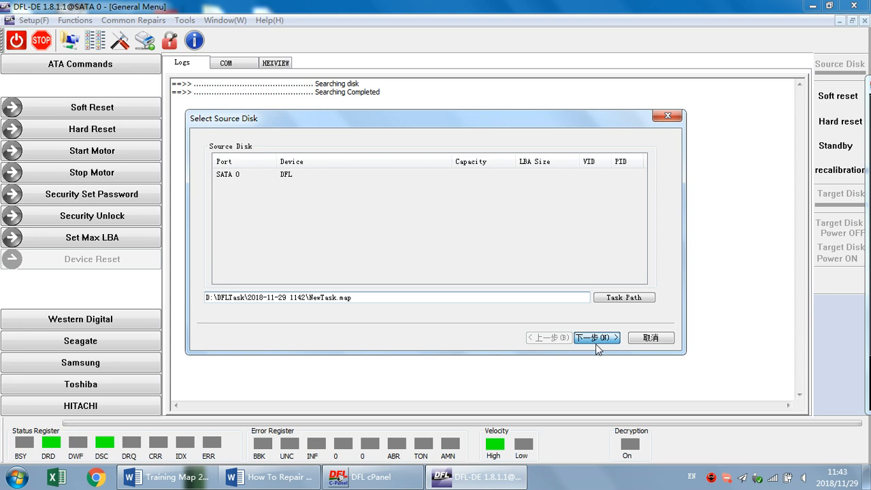
click(593, 343)
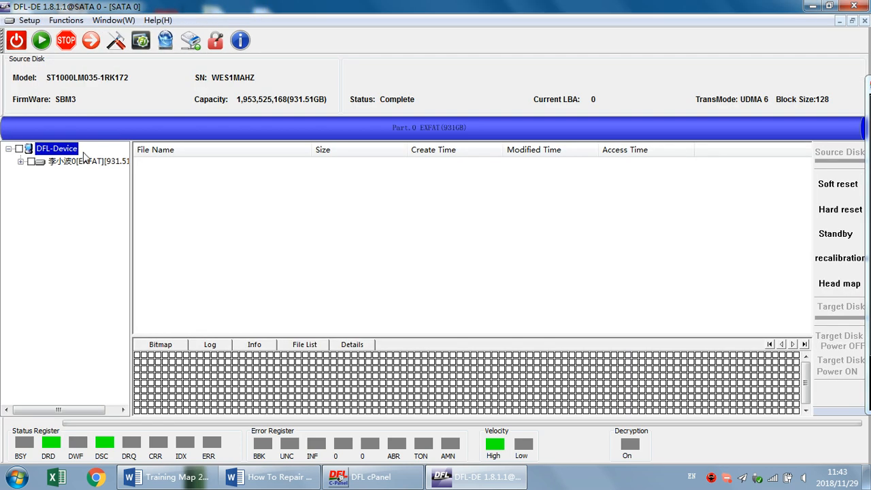
Expand the drive's EXFAT partition to its Root folder, widen the folder tree, and browse the listed folders and files
click(95, 162)
double_click(94, 163)
double_click(68, 172)
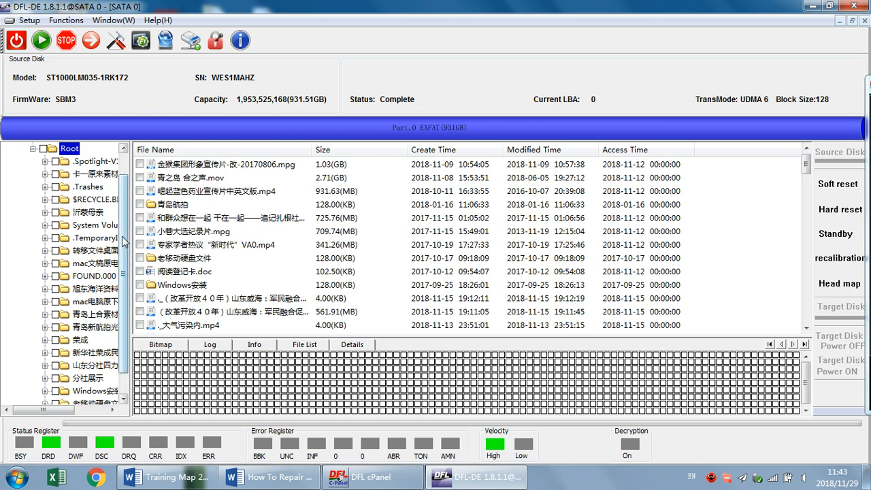
drag(131, 235, 250, 235)
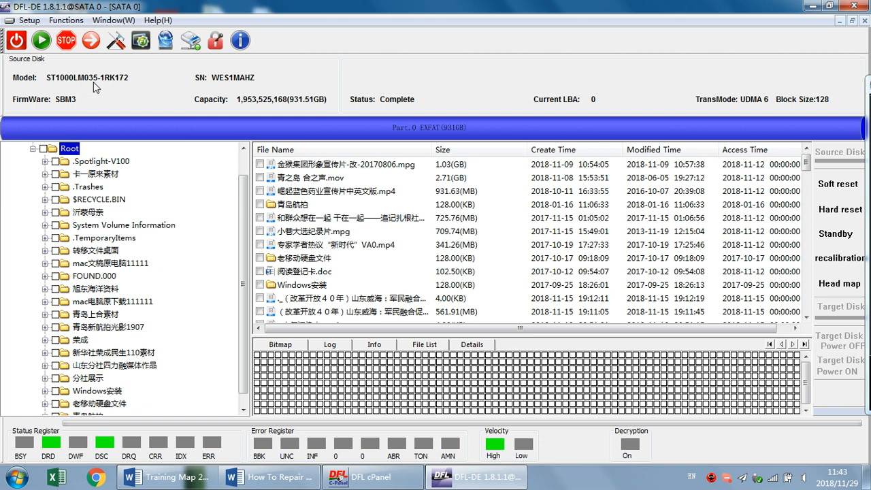
scroll(151, 251, down, 1)
scroll(150, 255, up, 3)
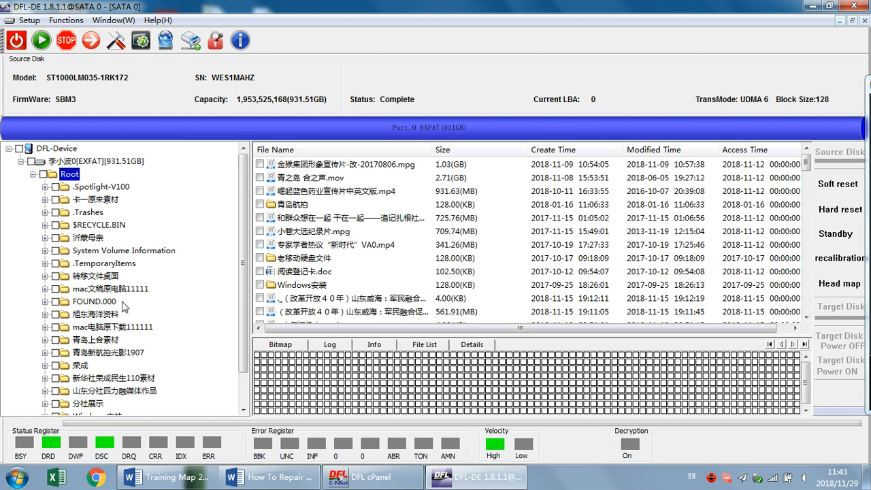